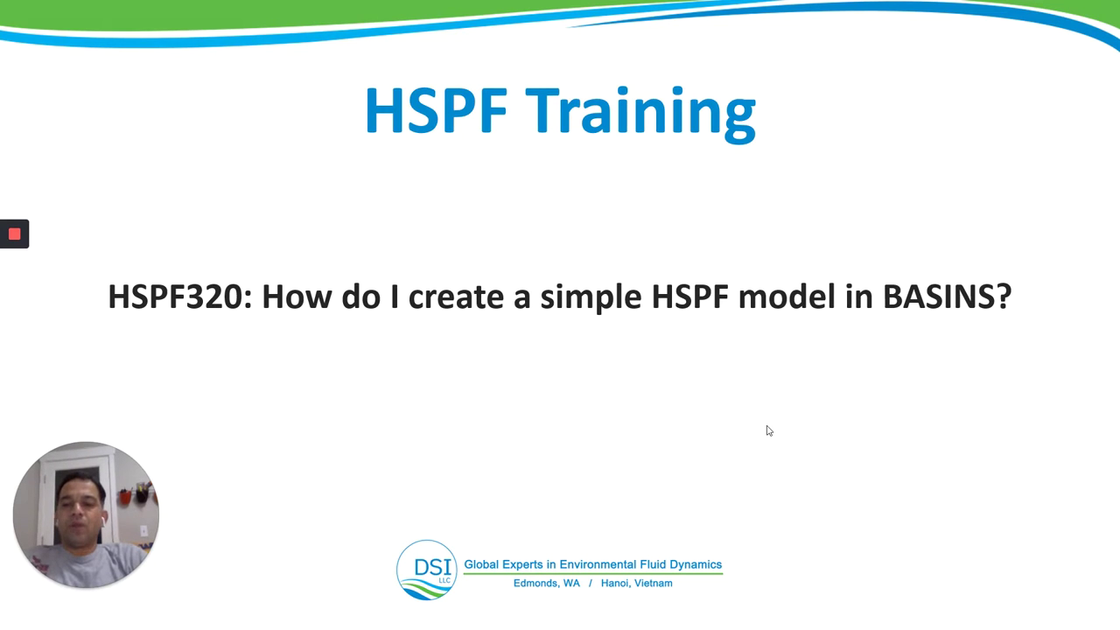
# End the HSPF training slide show and bring the BASINS 4.5 Snake project forward
pyautogui.press('Escape')
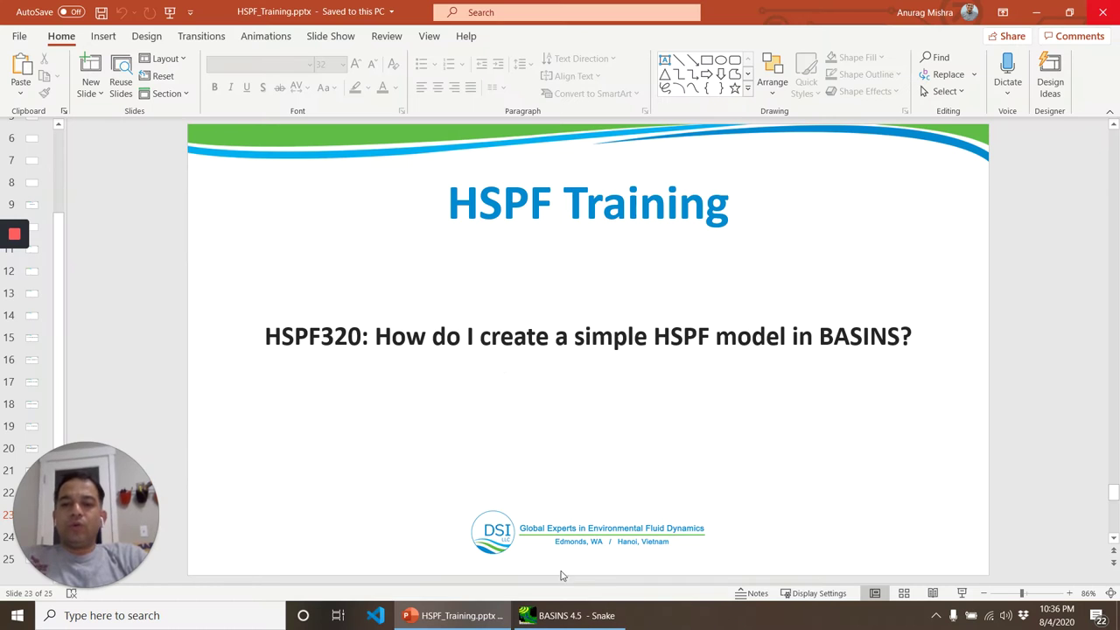
pyautogui.click(569, 615)
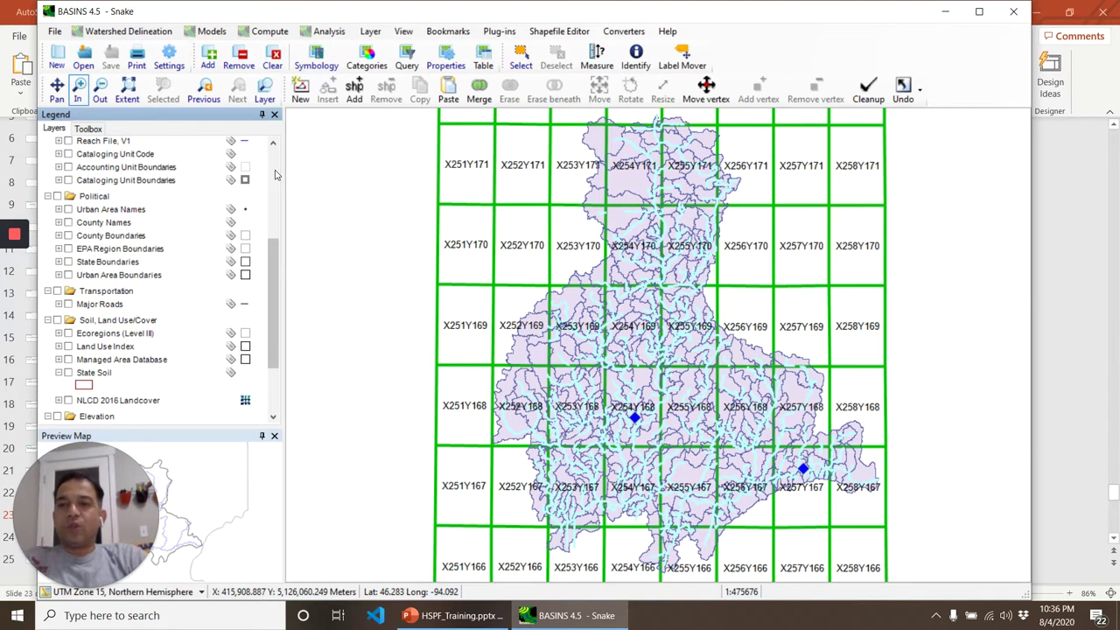
pyautogui.click(275, 174)
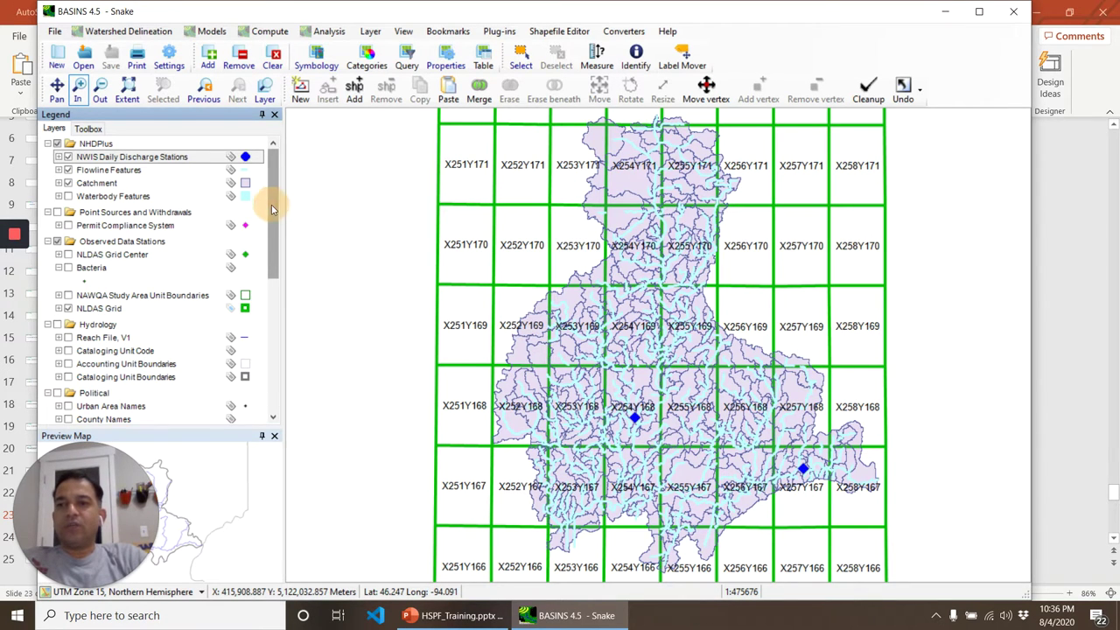
pyautogui.moveTo(272, 204); pyautogui.dragTo(273, 167)
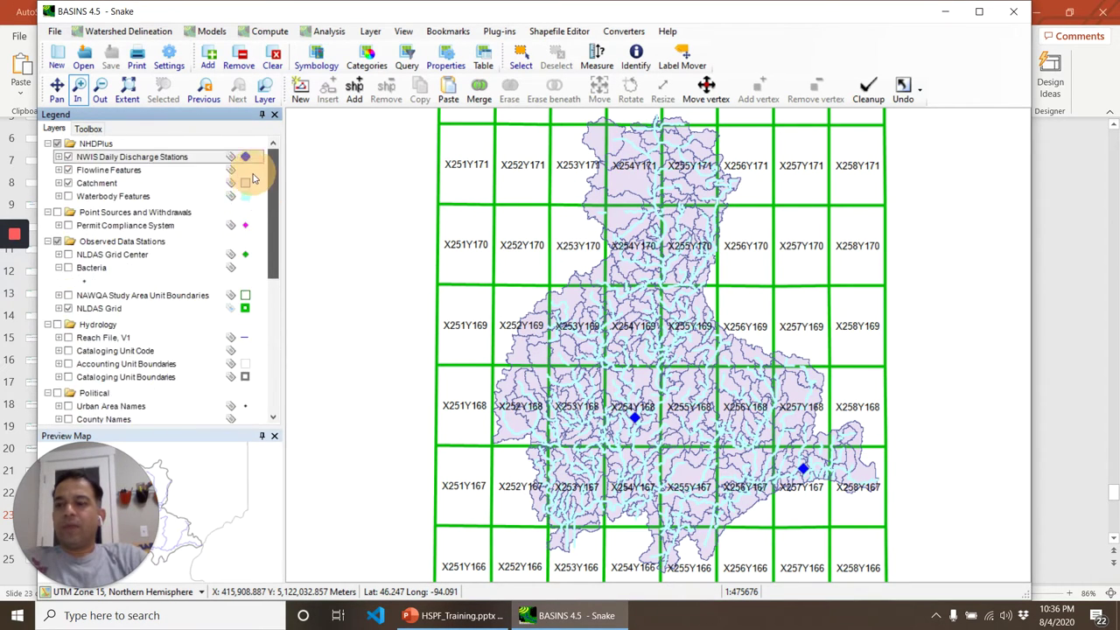
pyautogui.click(54, 32)
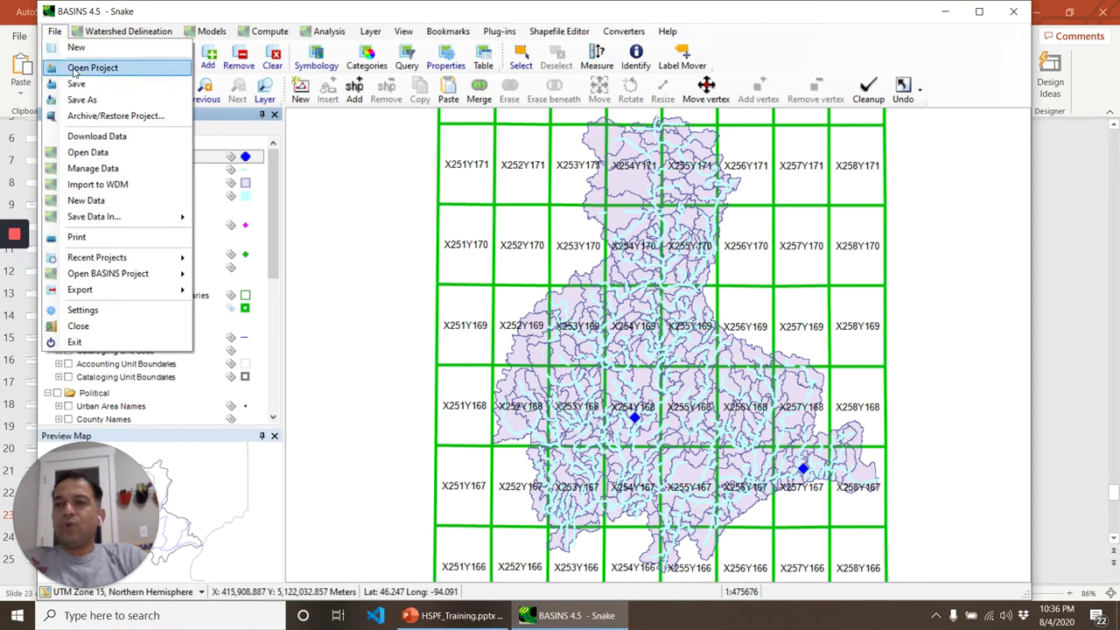
pyautogui.click(93, 168)
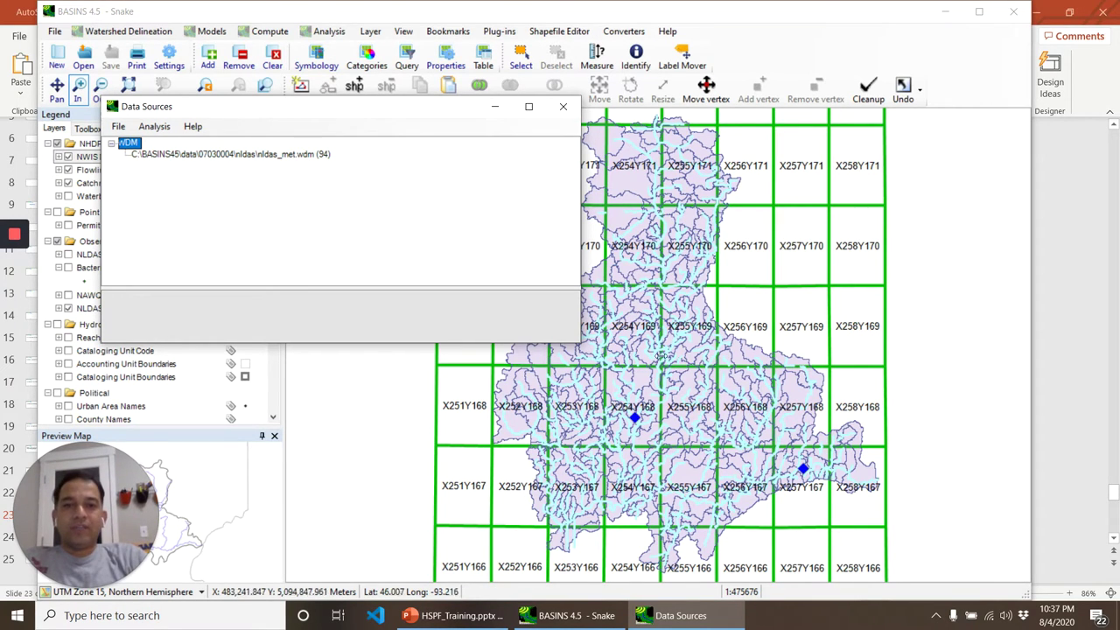
pyautogui.click(561, 109)
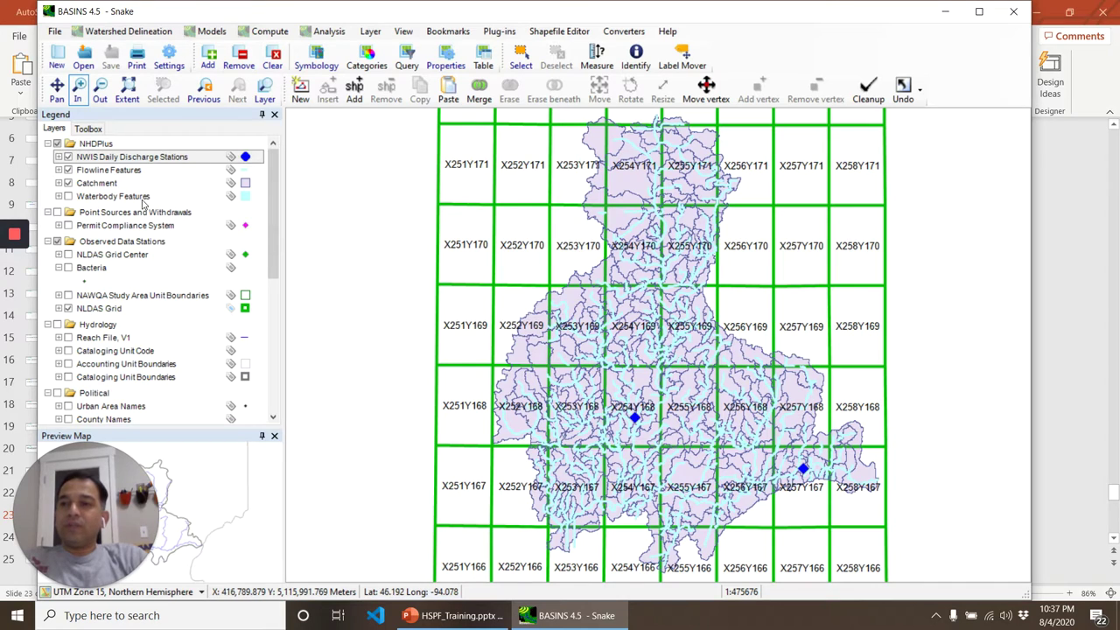
# Hide the Flowline Features, NWIS Daily Discharge Stations and NLDAS Grid layers in the Legend
pyautogui.click(68, 170)
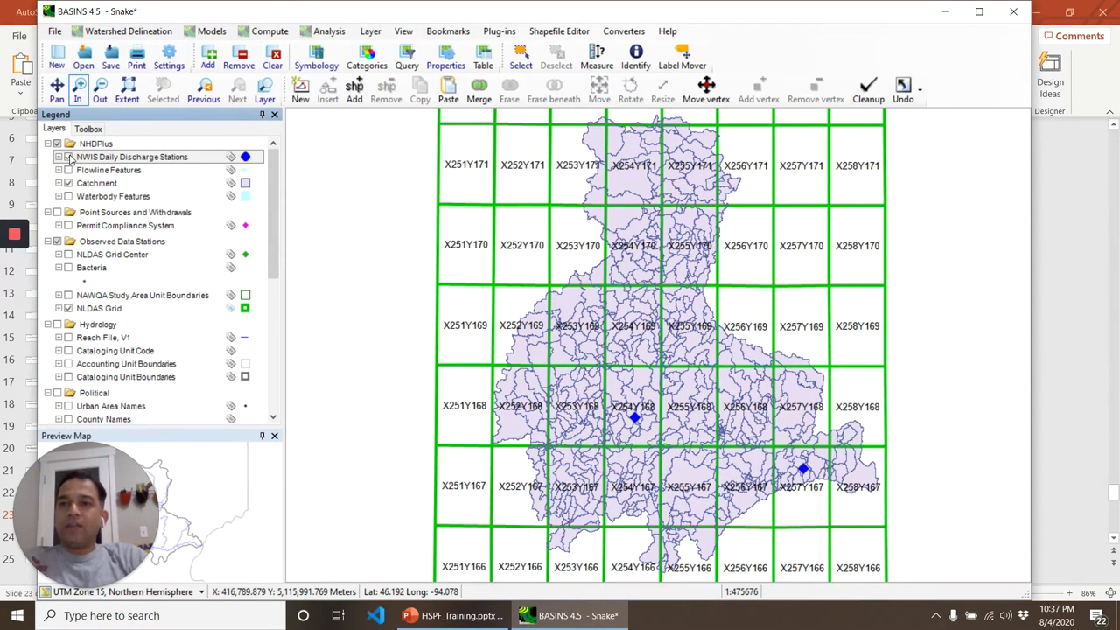
pyautogui.click(69, 157)
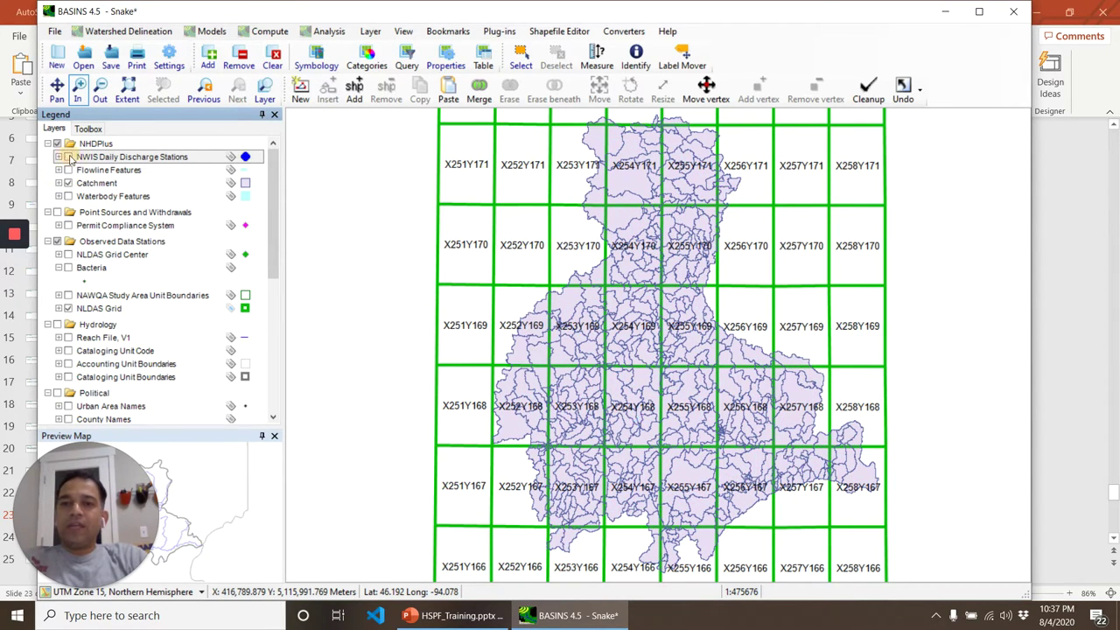
pyautogui.click(76, 309)
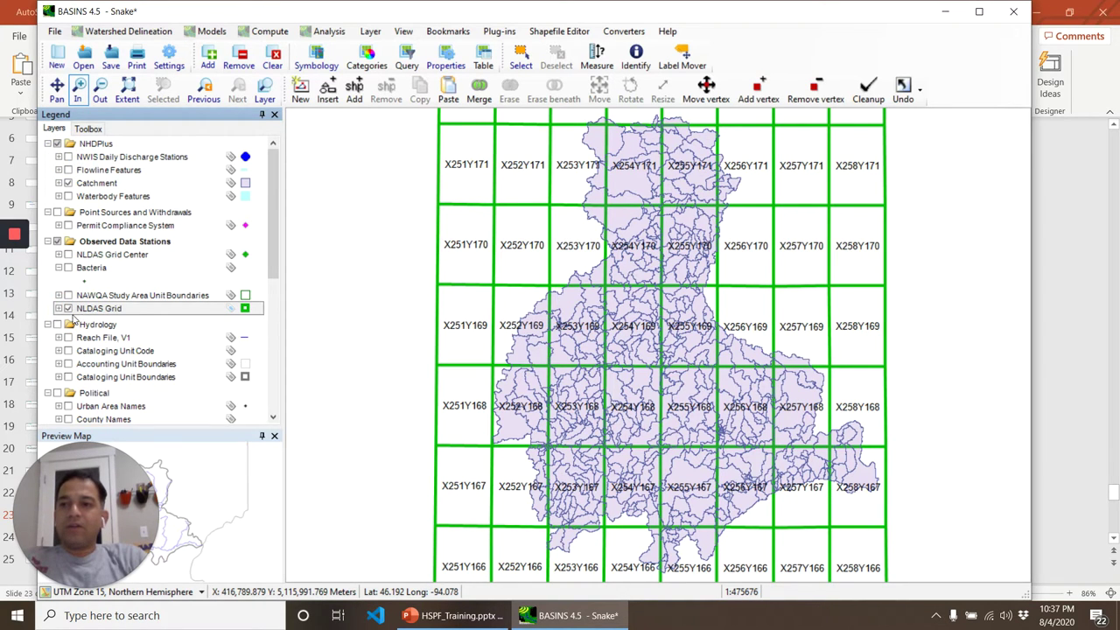
pyautogui.click(69, 309)
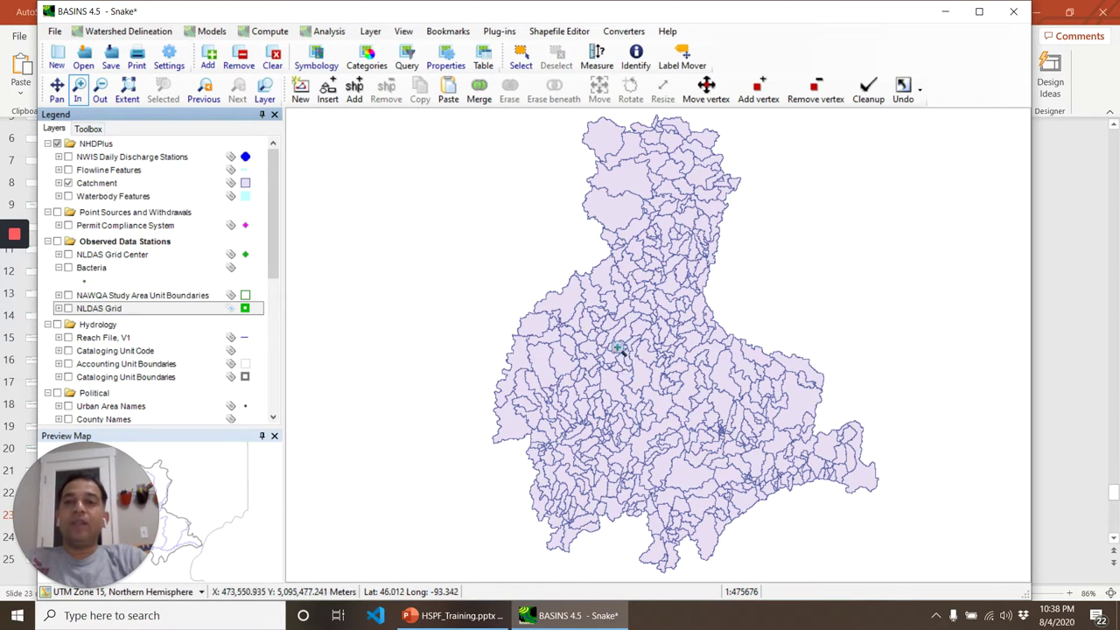
# Start automatic delineation using NHDPlus Elevation as the DEM, in centimeters
pyautogui.click(136, 31)
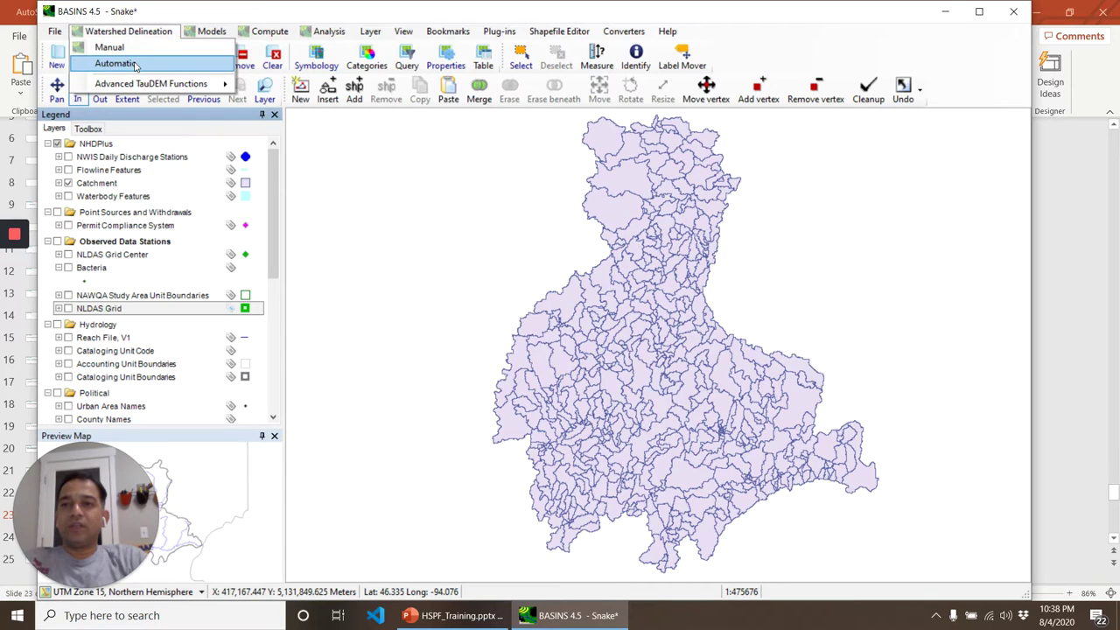
pyautogui.click(117, 63)
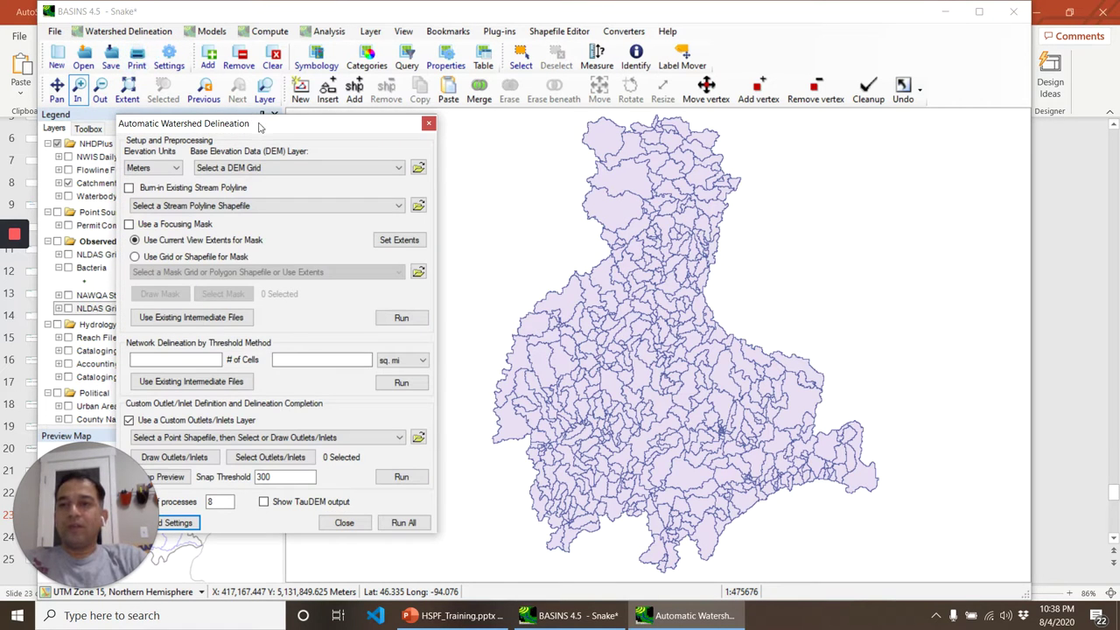
pyautogui.moveTo(259, 125); pyautogui.dragTo(517, 82)
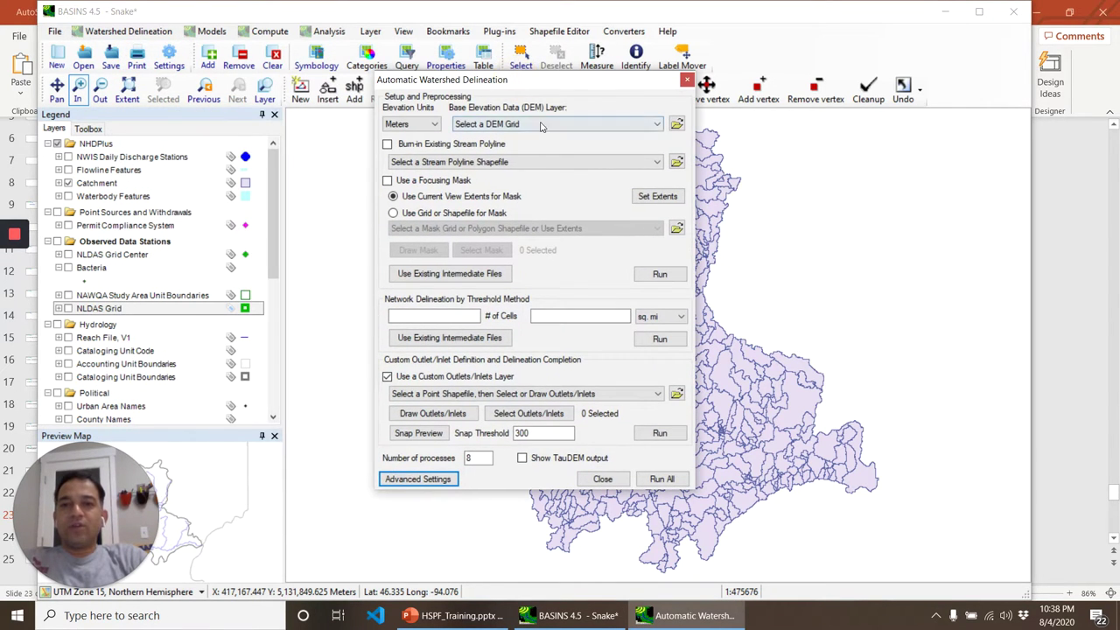
pyautogui.click(541, 125)
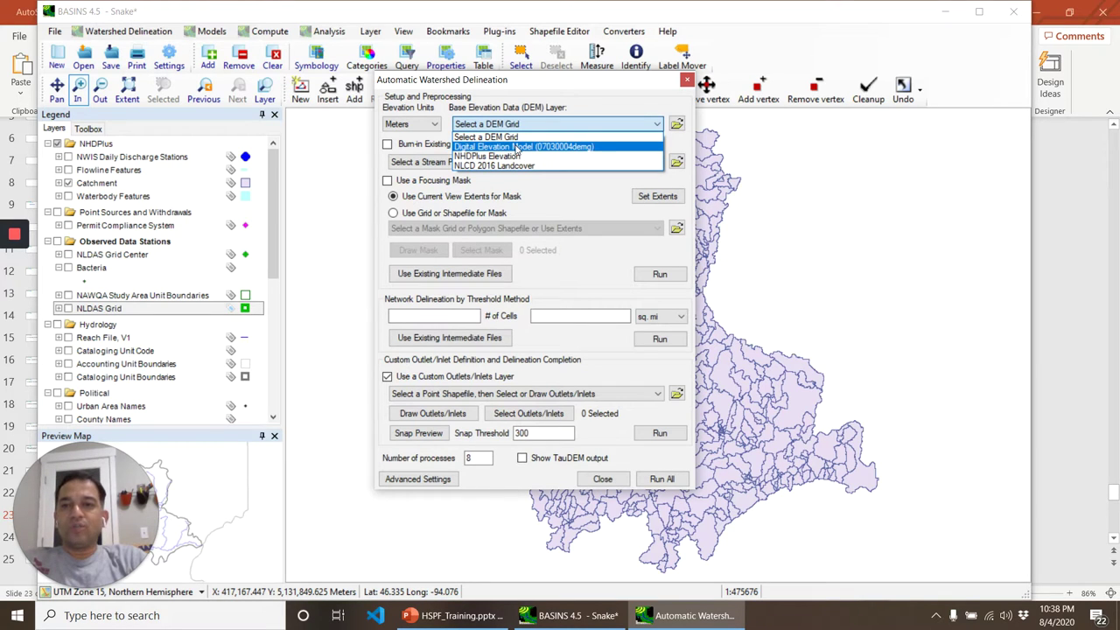
pyautogui.click(512, 157)
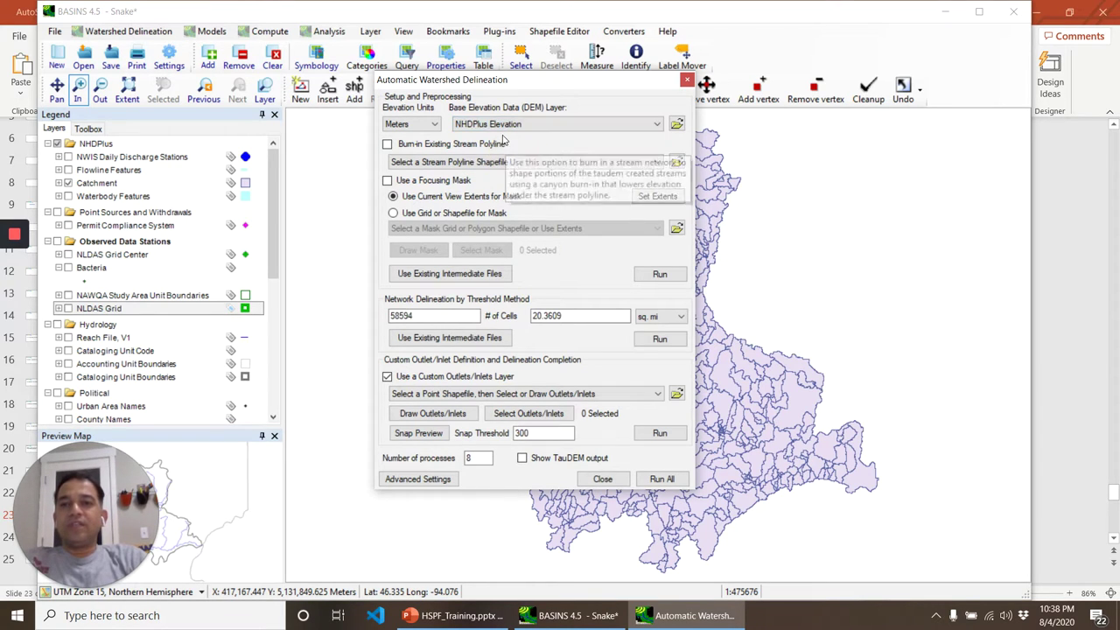
pyautogui.click(412, 123)
pyautogui.click(405, 146)
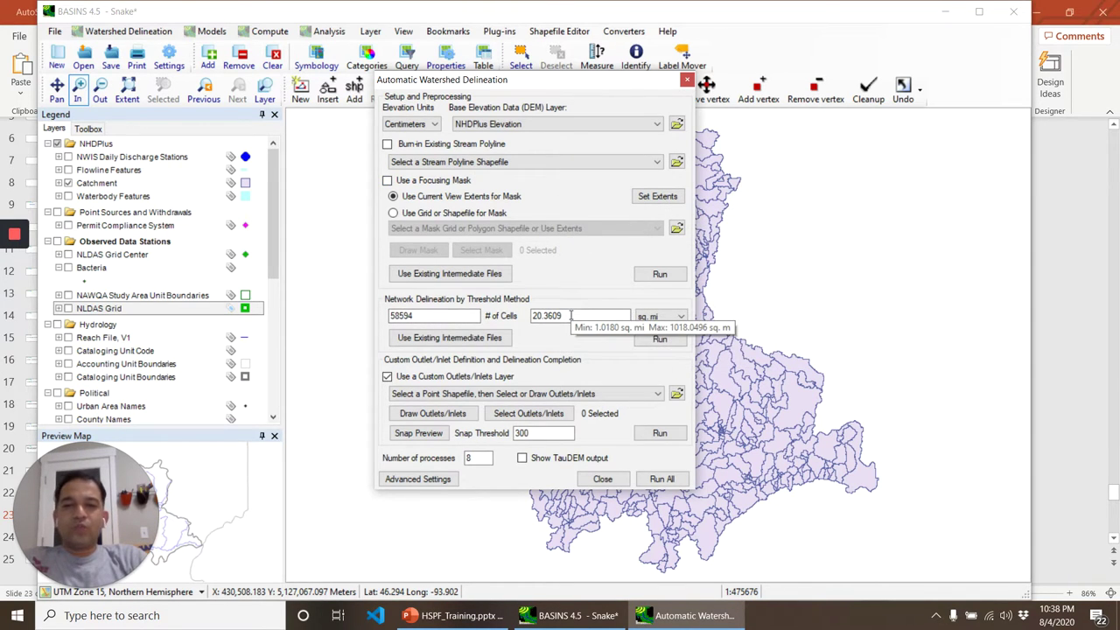
# Set a 10 sq. mi threshold with NWIS Daily Discharge Stations as outlets, and run all
pyautogui.click(571, 315)
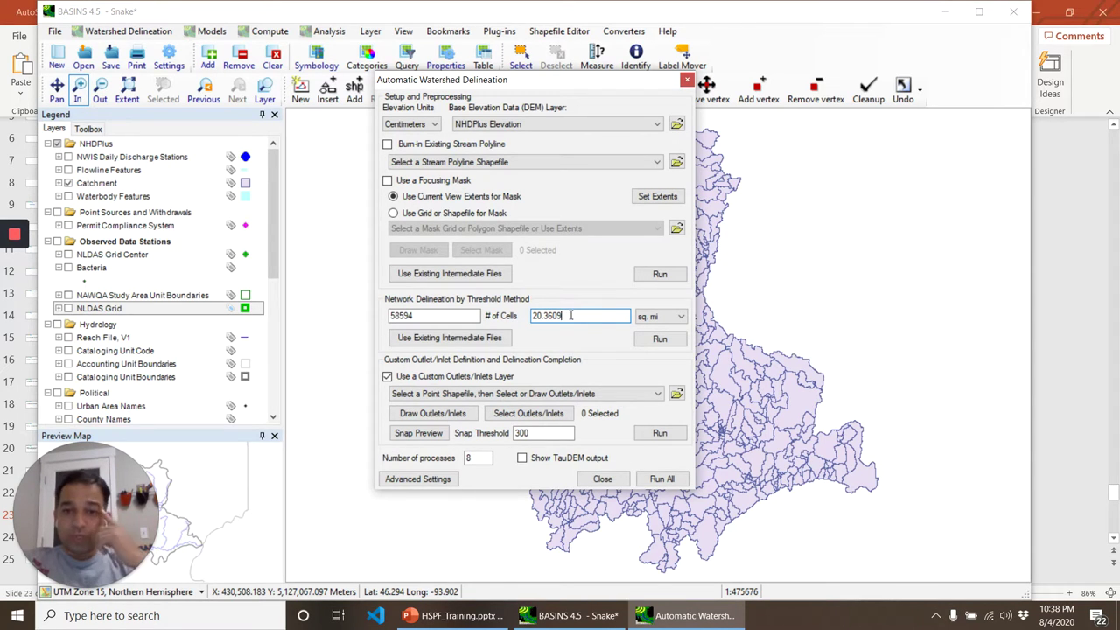
pyautogui.doubleClick(571, 315)
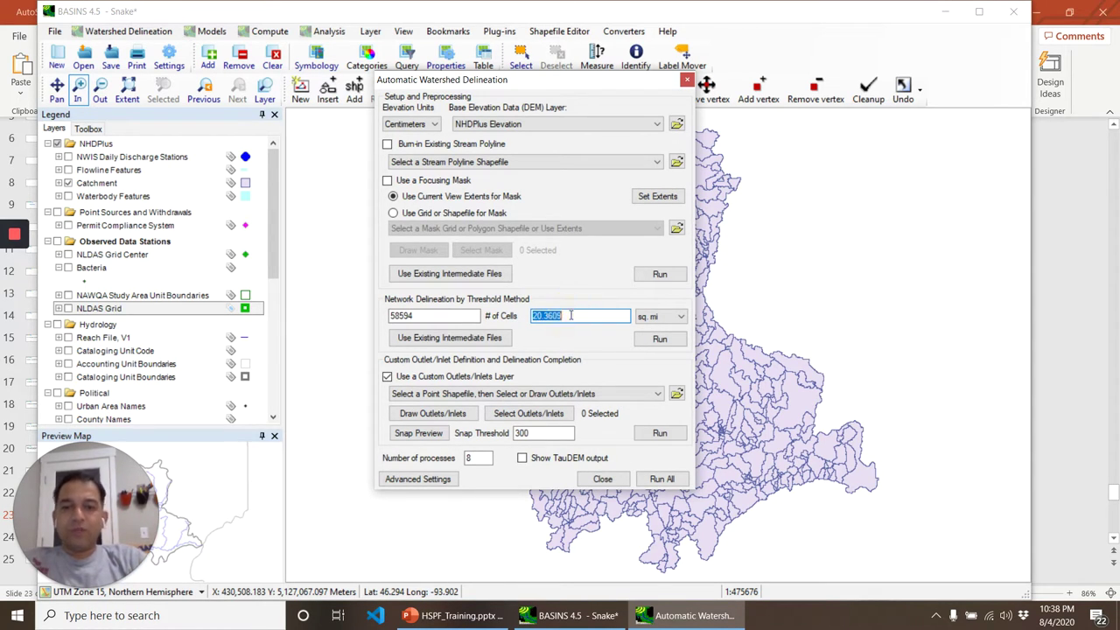
pyautogui.write('10')
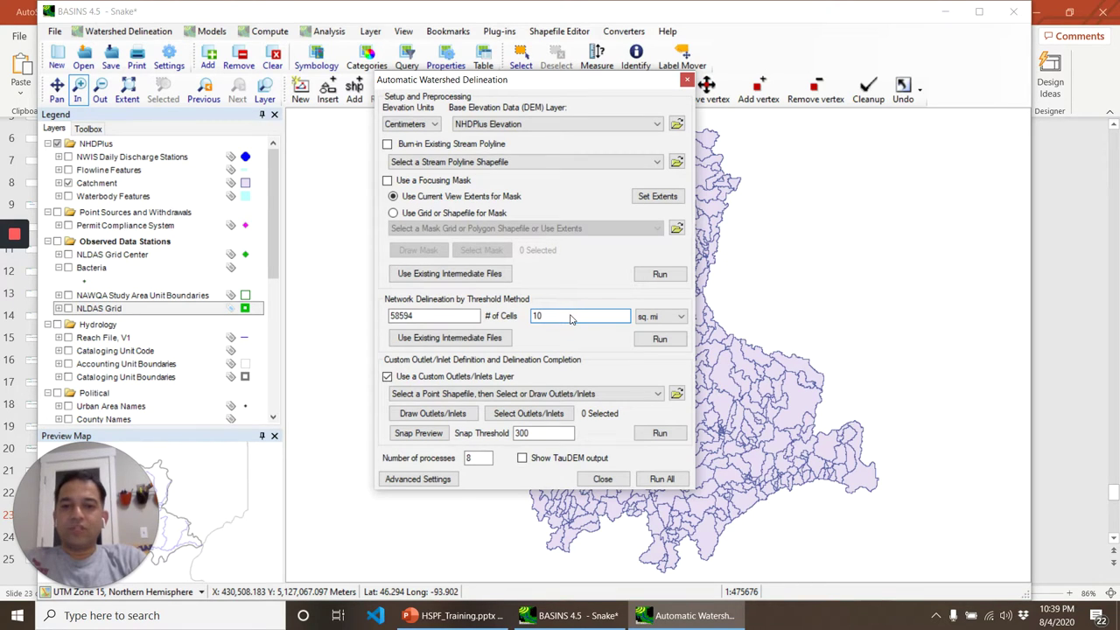
pyautogui.click(461, 394)
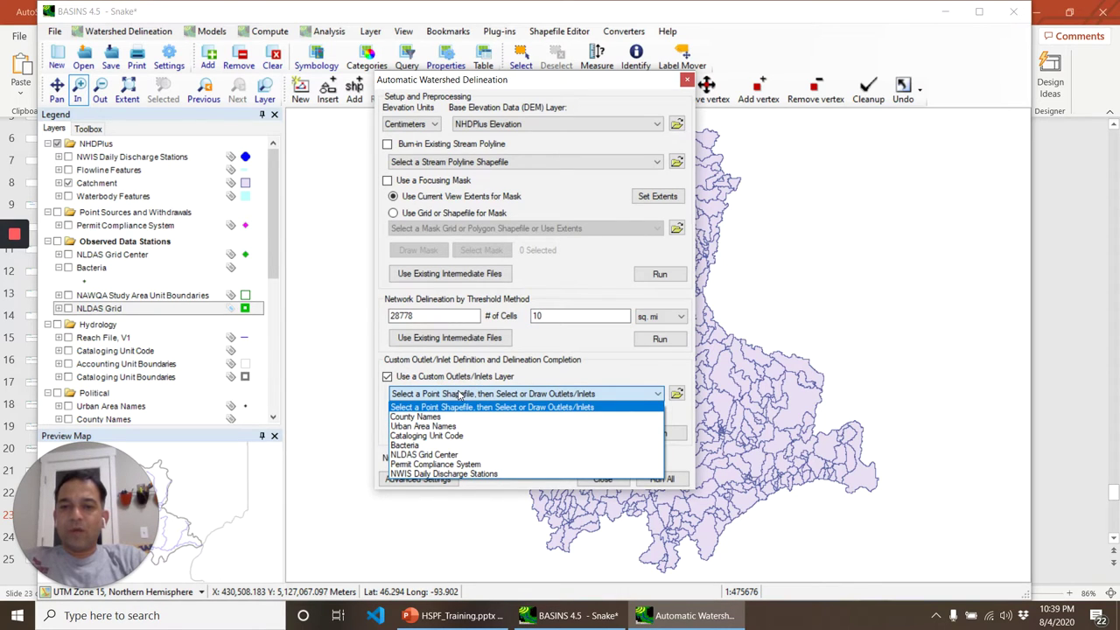
pyautogui.click(447, 474)
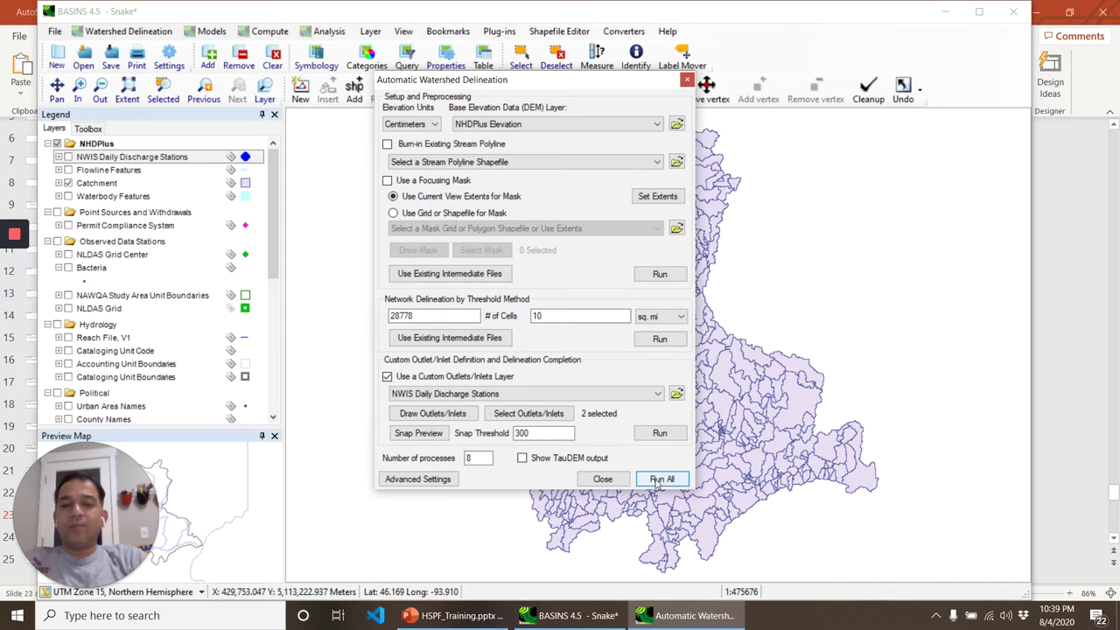
pyautogui.click(662, 480)
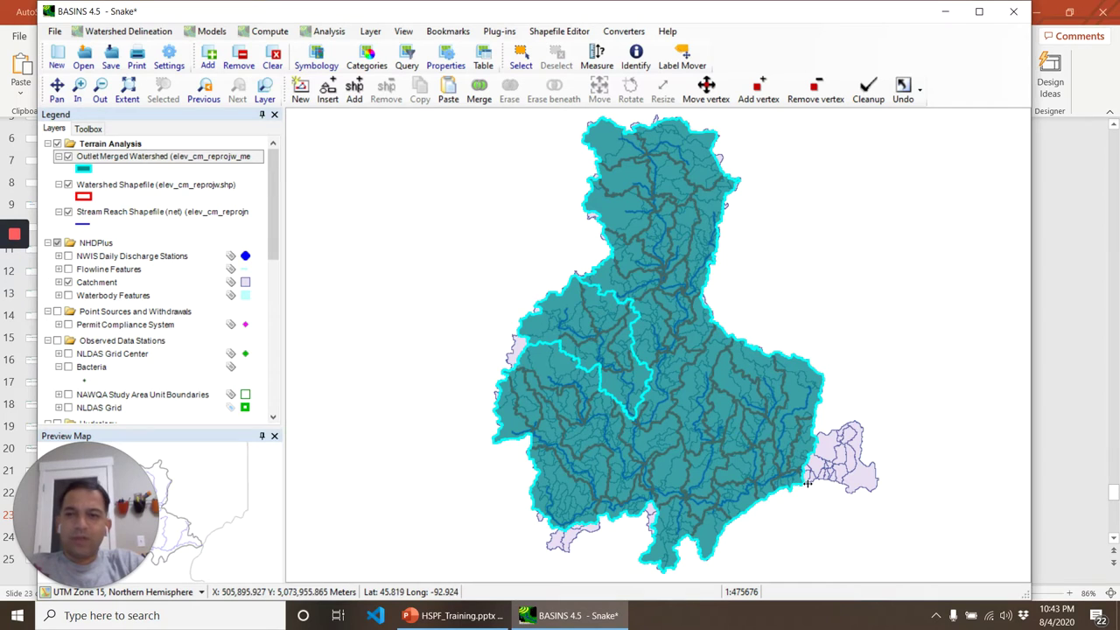
# Hide the merged watershed, catchments and discharge stations, leaving the Watershed Shapefile boundaries selected
pyautogui.click(68, 255)
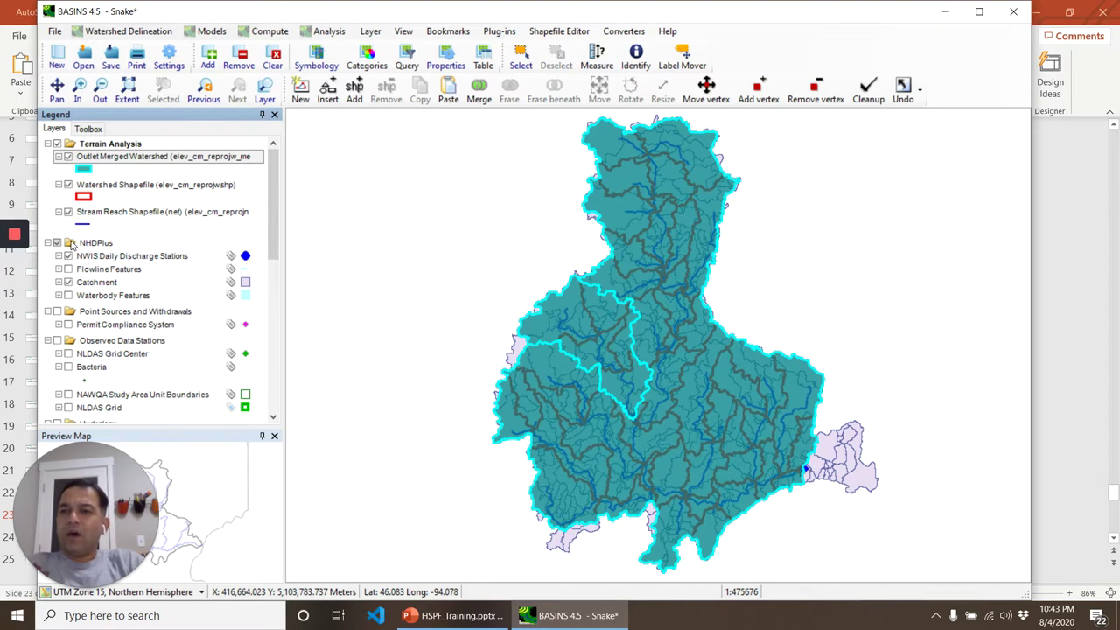
pyautogui.click(68, 157)
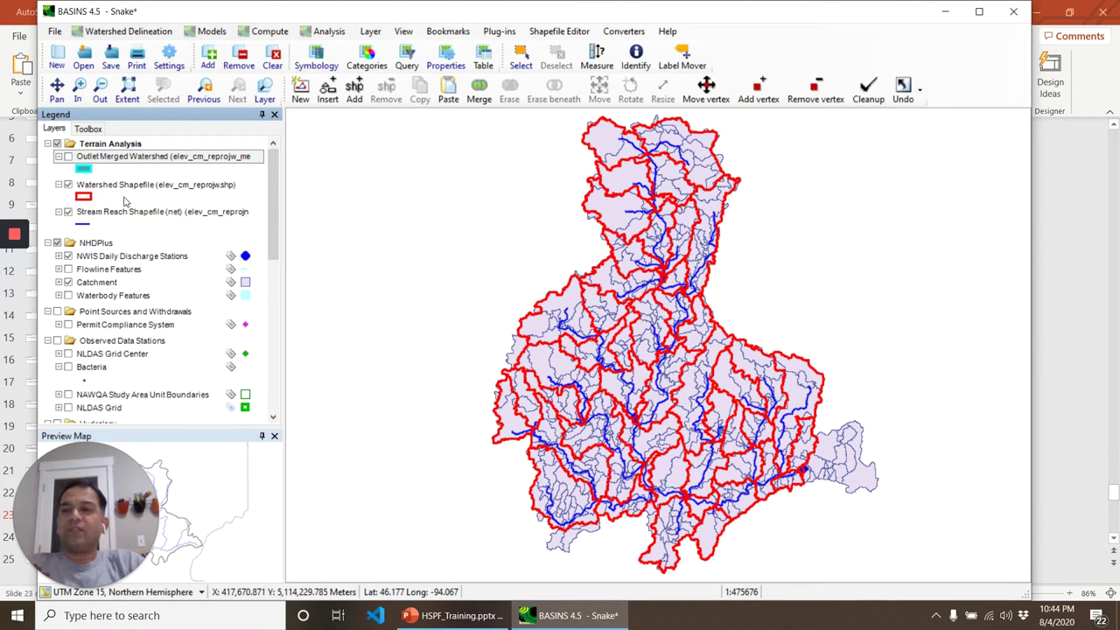
pyautogui.click(68, 184)
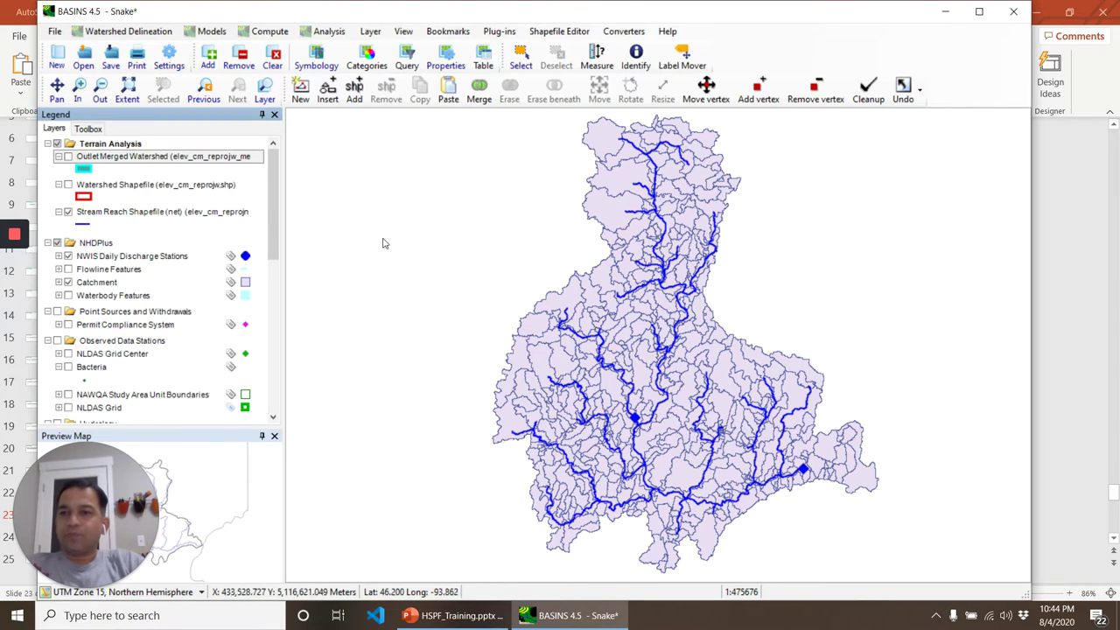
pyautogui.click(68, 283)
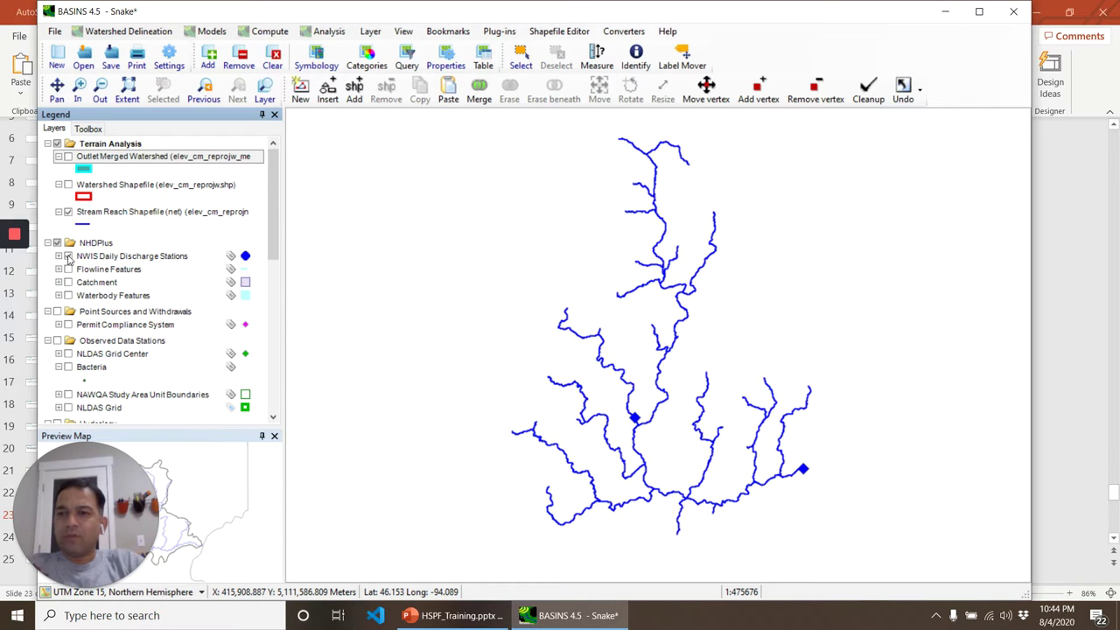
pyautogui.click(69, 256)
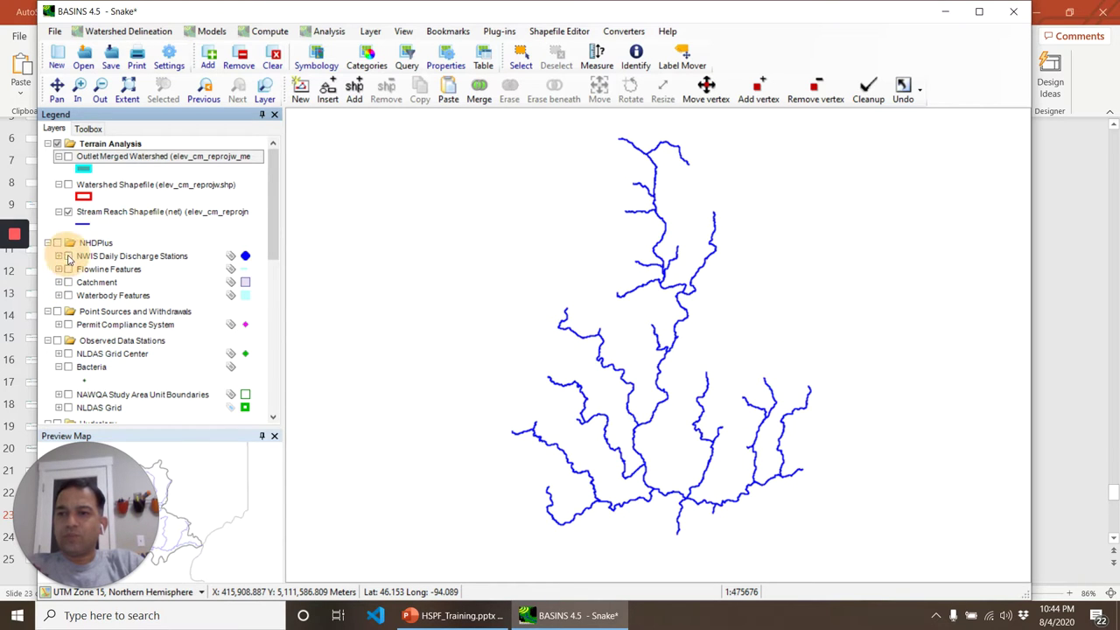
pyautogui.click(69, 185)
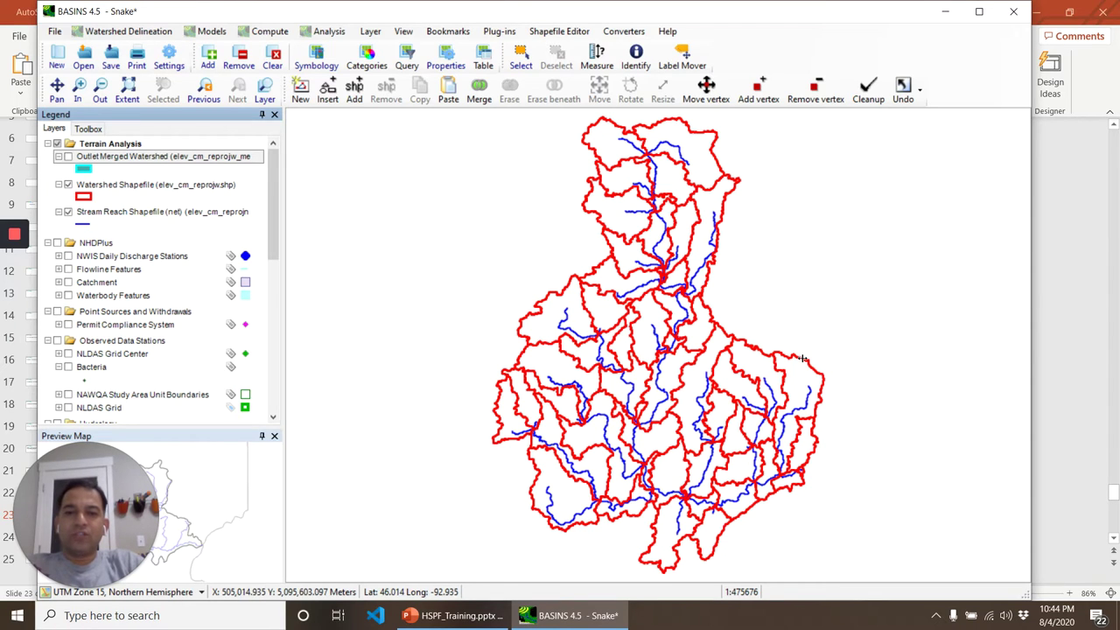
pyautogui.click(135, 186)
pyautogui.rightClick(135, 186)
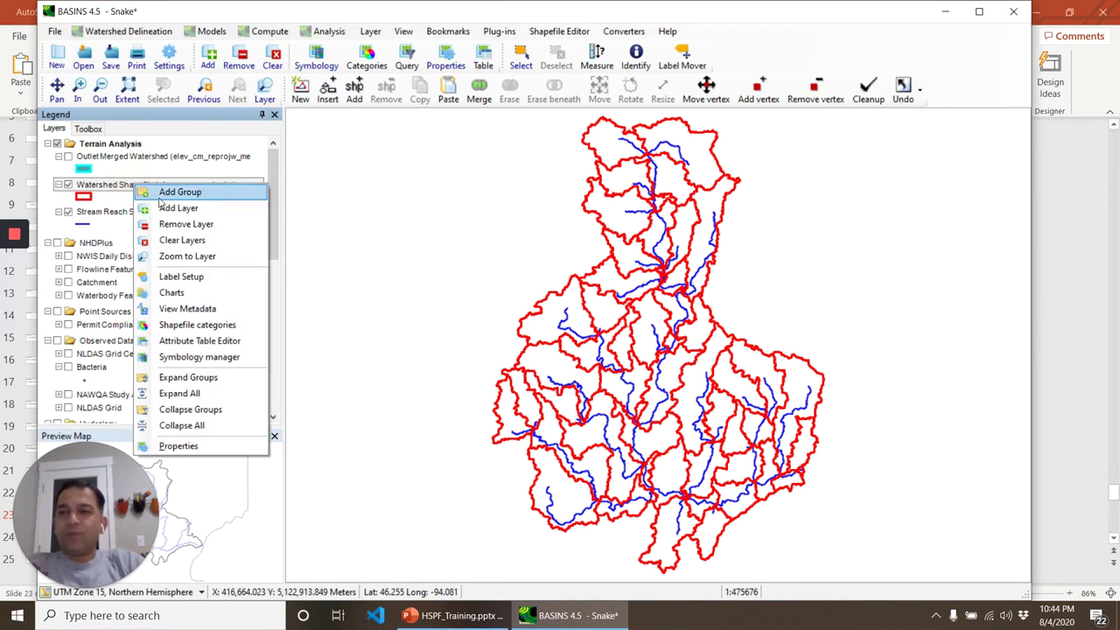
pyautogui.click(199, 340)
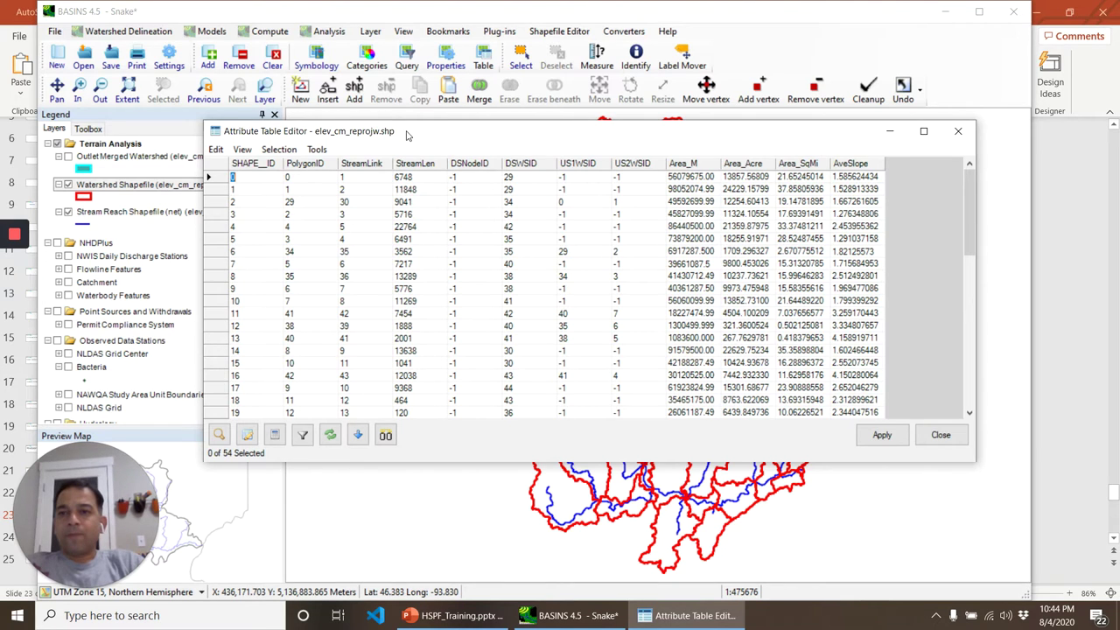
pyautogui.moveTo(411, 134); pyautogui.dragTo(526, 99)
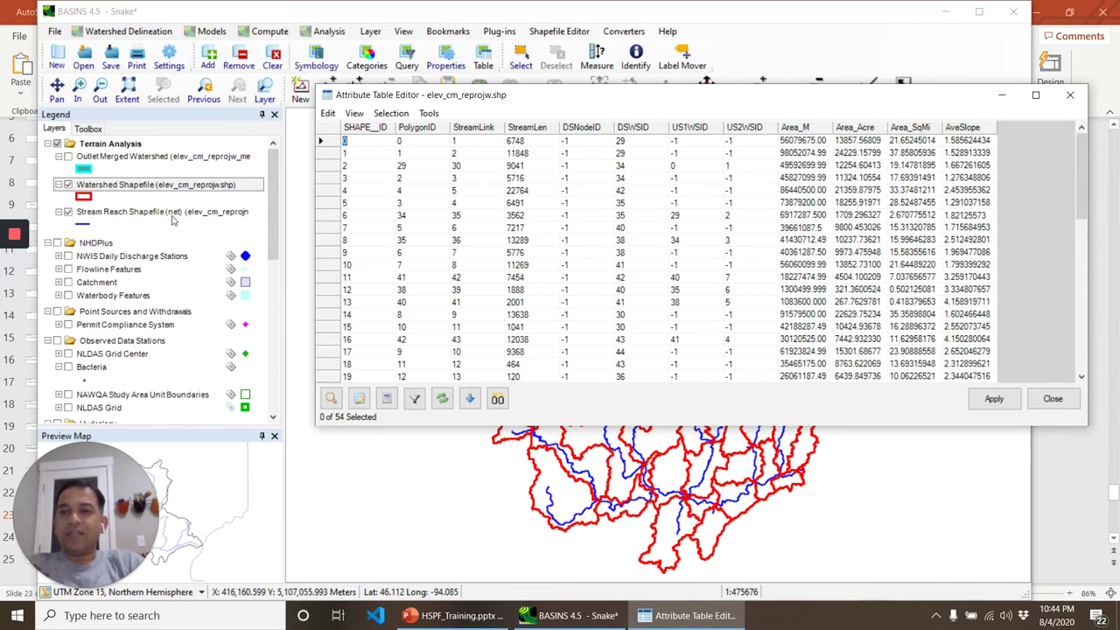
pyautogui.click(171, 213)
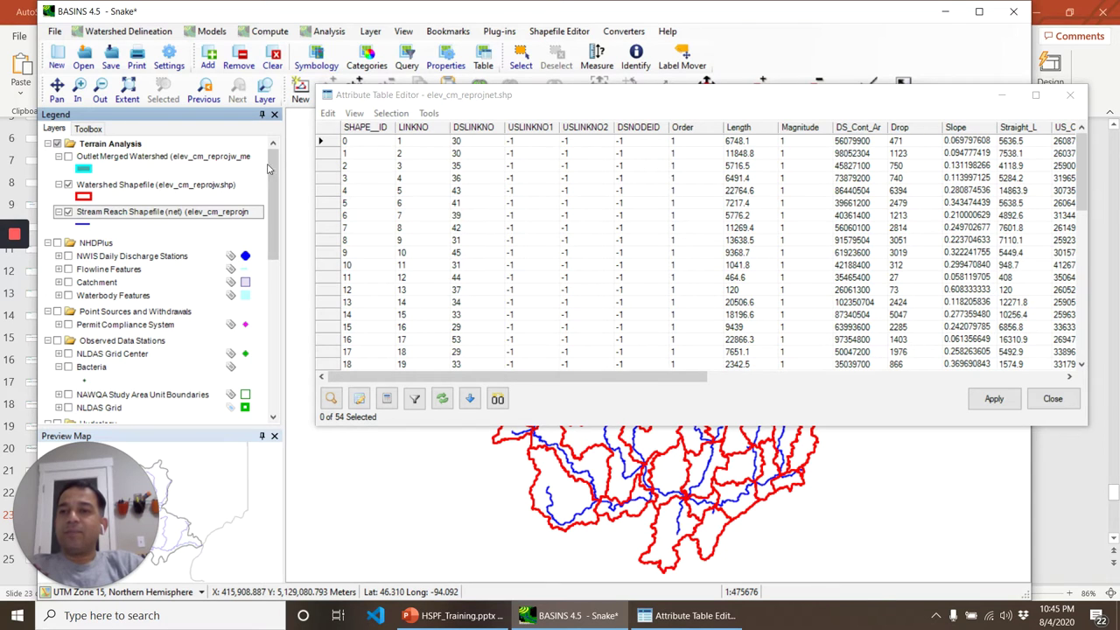
pyautogui.click(211, 187)
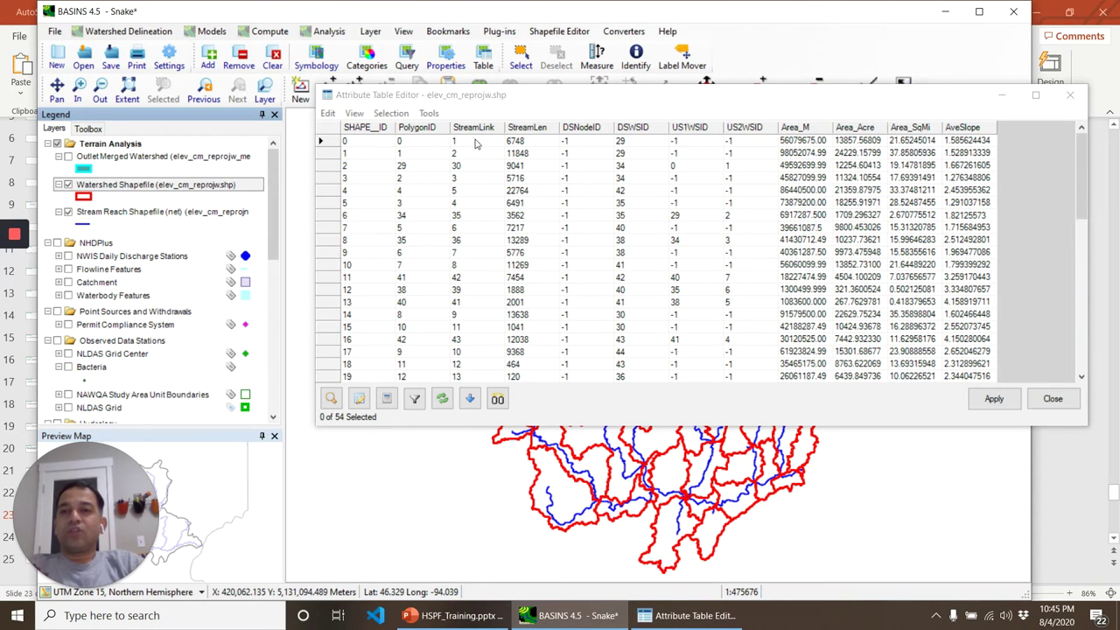
pyautogui.click(197, 213)
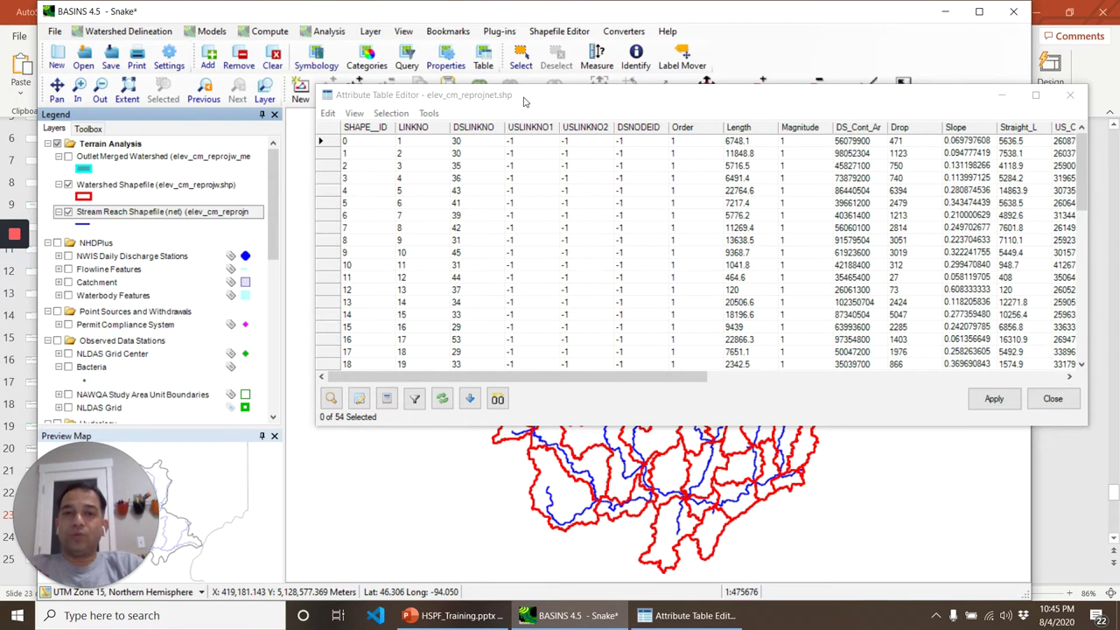
pyautogui.moveTo(516, 96); pyautogui.dragTo(333, 93)
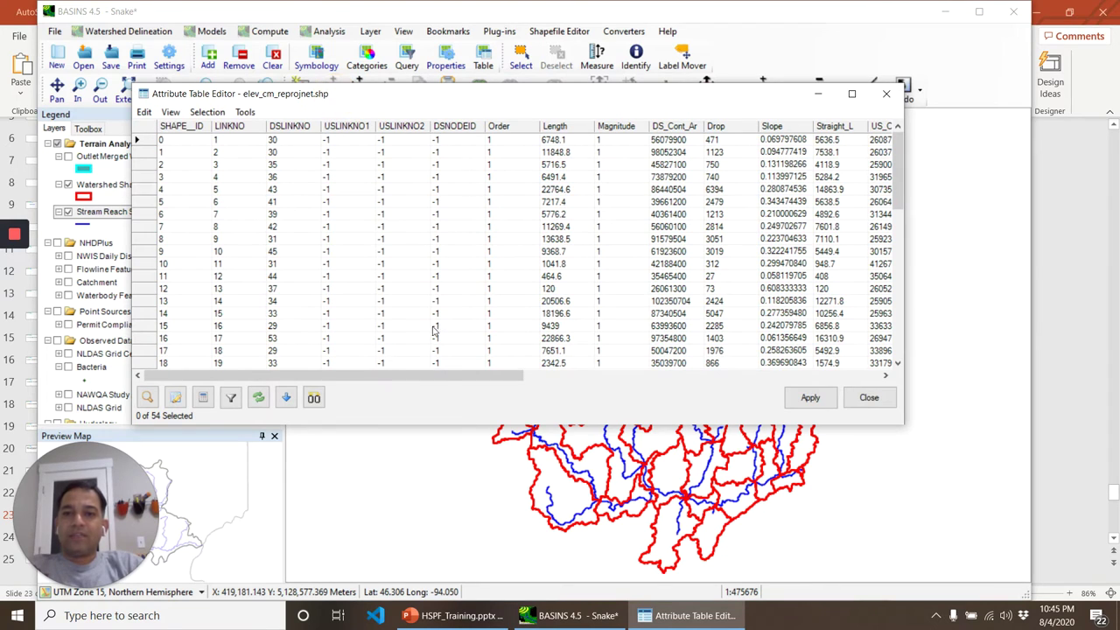
pyautogui.moveTo(445, 378); pyautogui.dragTo(608, 383)
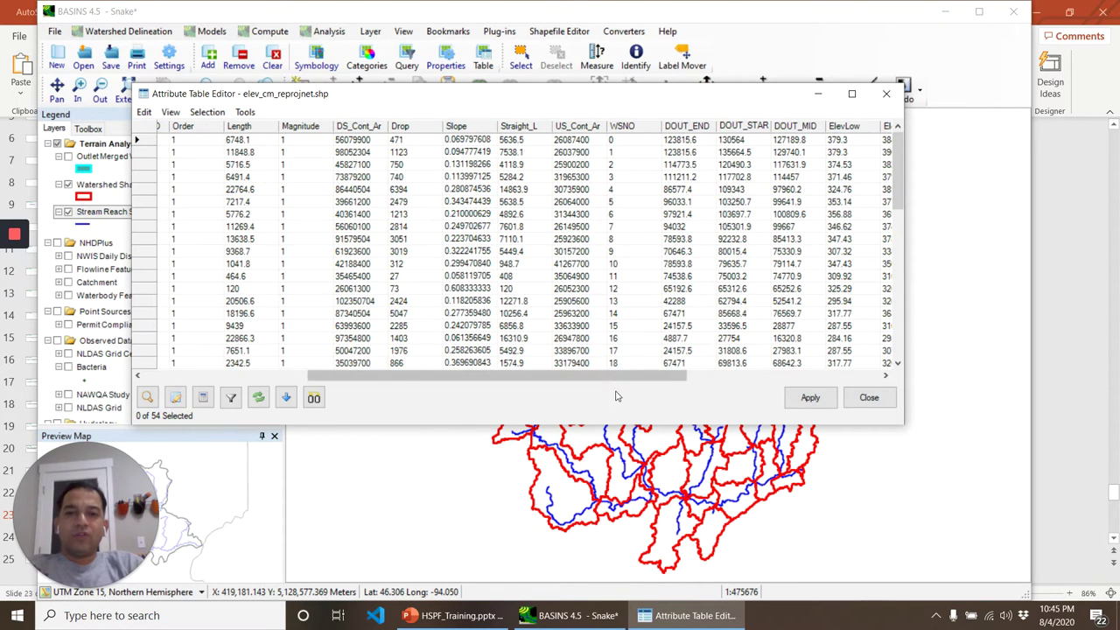
pyautogui.moveTo(627, 378); pyautogui.dragTo(761, 376)
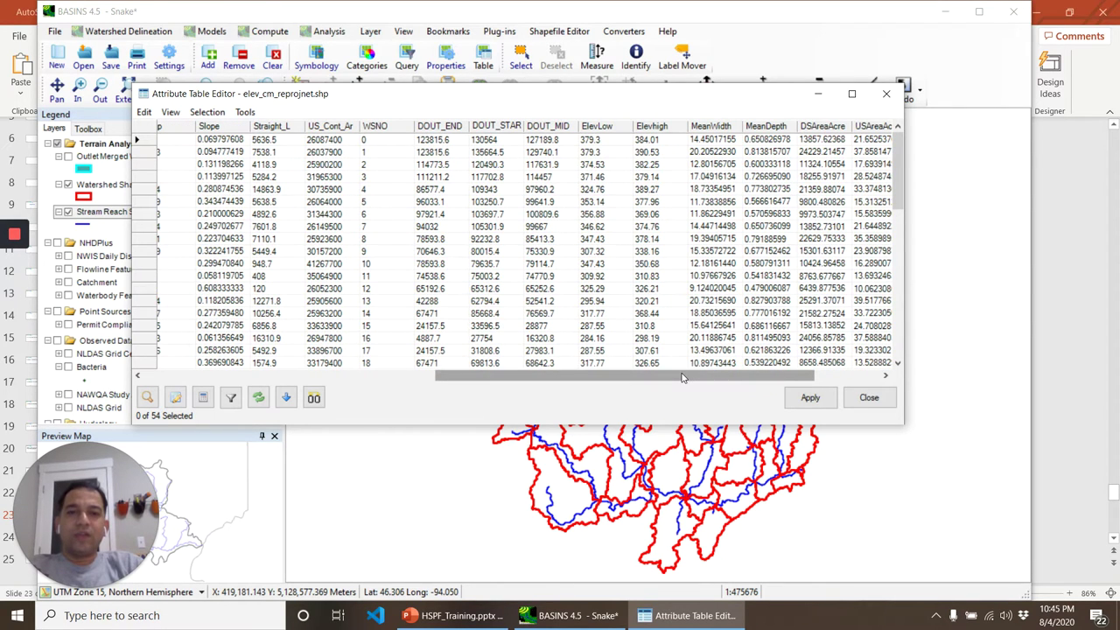
pyautogui.moveTo(682, 377); pyautogui.dragTo(752, 377)
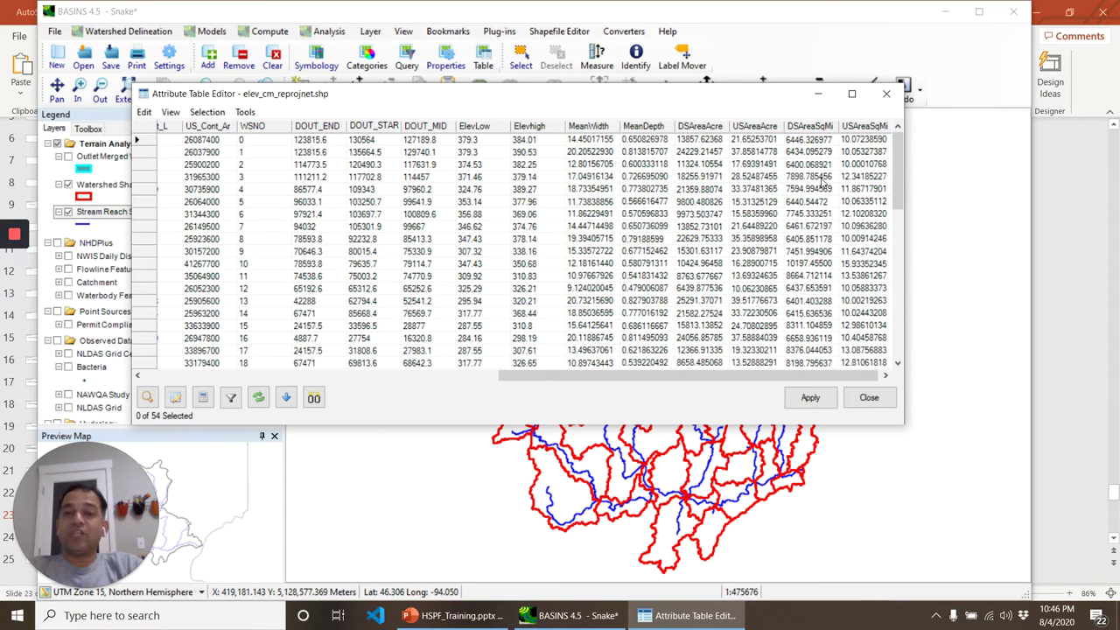
pyautogui.click(870, 399)
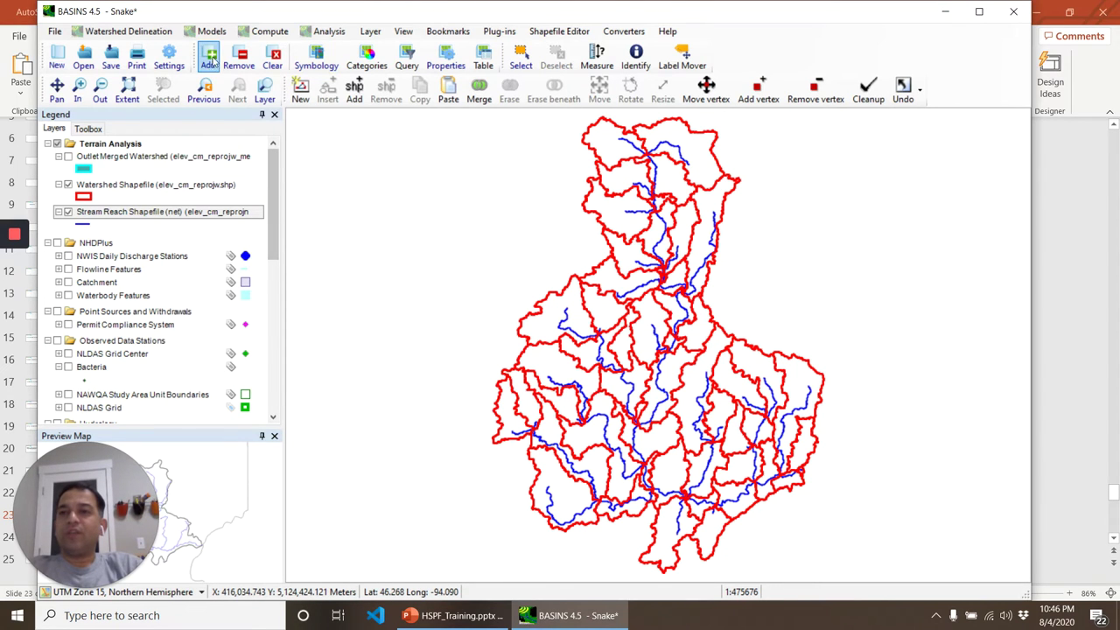
# Start an HSPF project named Snake_320 with NLCD Grid land use and view its Land Use settings
pyautogui.click(212, 31)
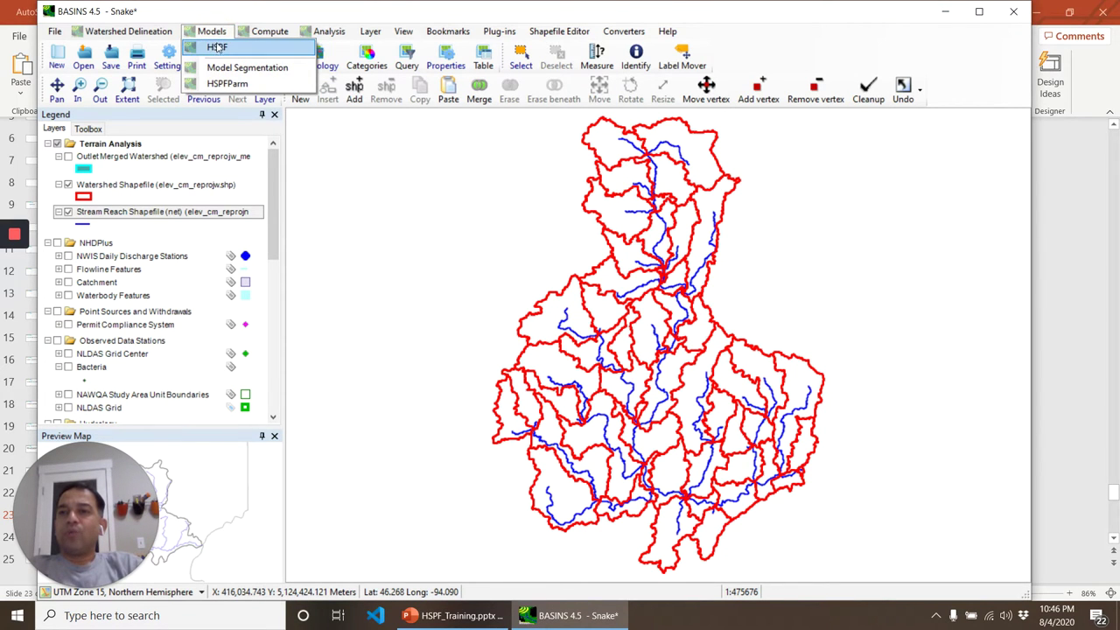
pyautogui.click(217, 48)
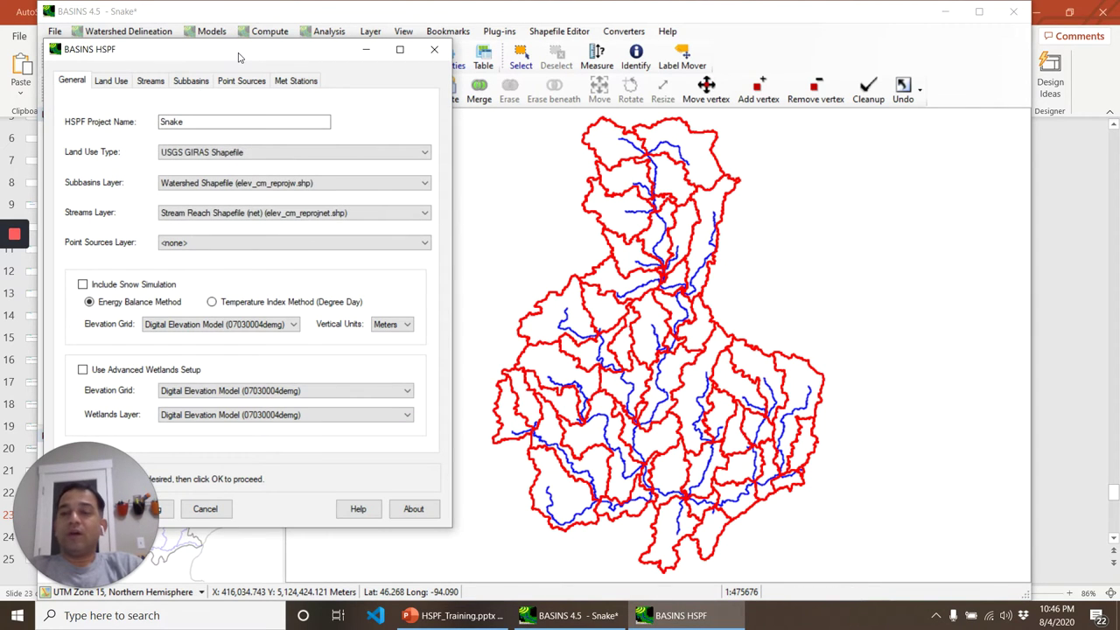
pyautogui.moveTo(239, 57); pyautogui.dragTo(574, 66)
pyautogui.click(551, 132)
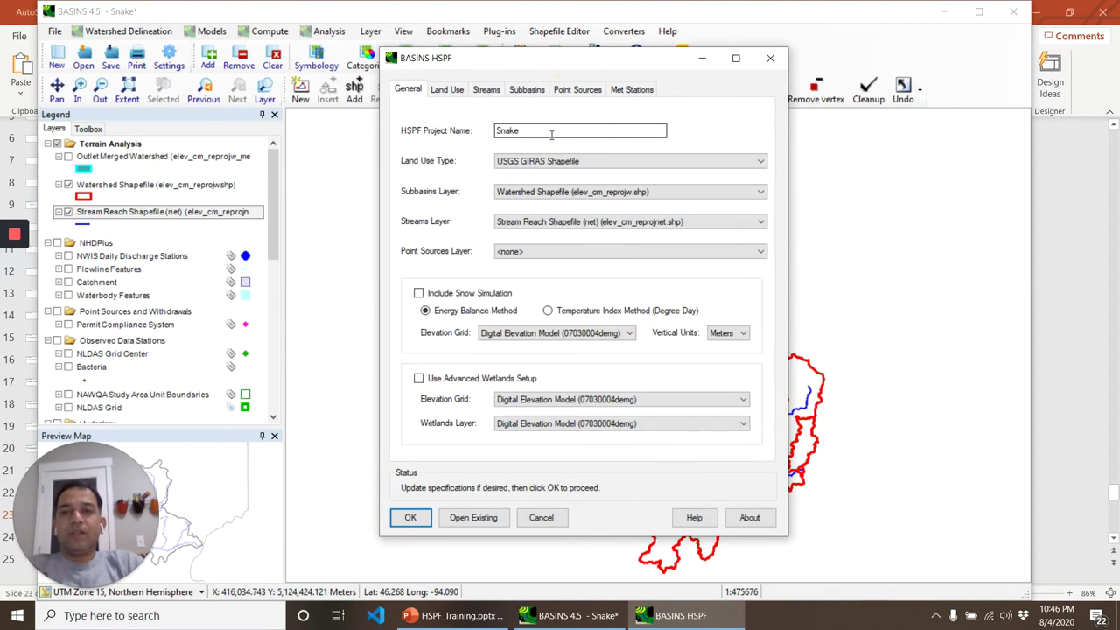
pyautogui.click(551, 131)
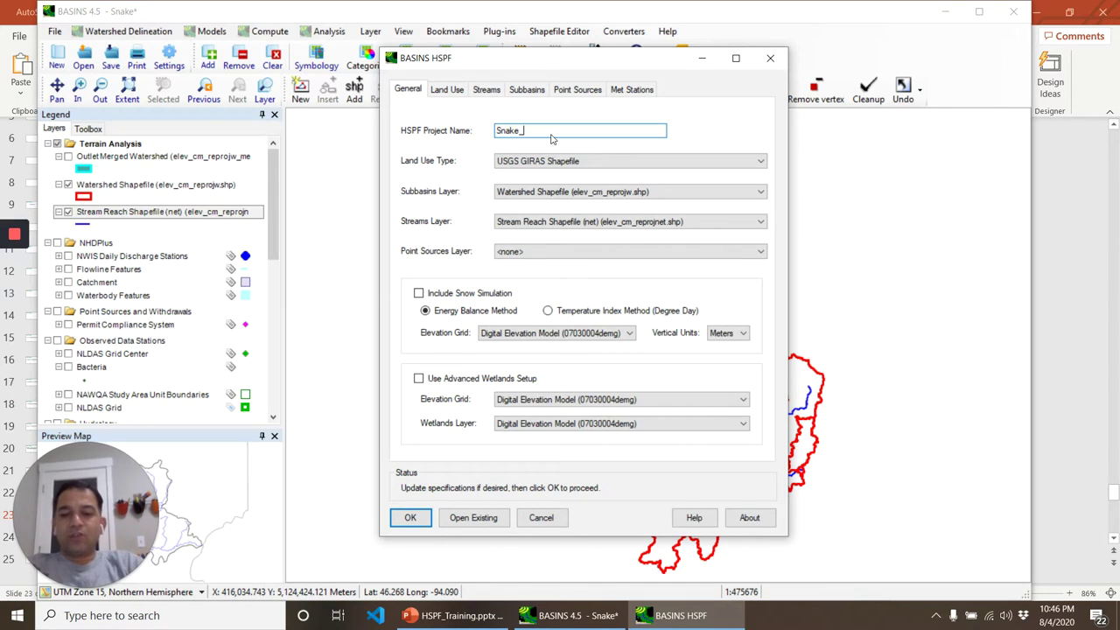
pyautogui.write('_310')
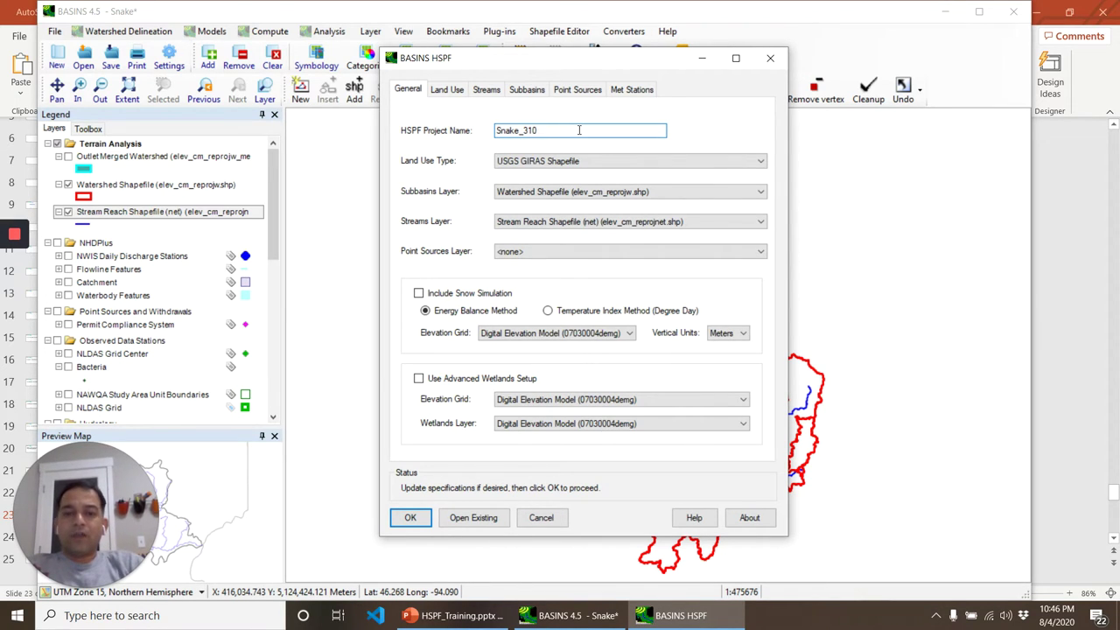
pyautogui.press('BackSpace')
pyautogui.press('BackSpace')
pyautogui.write('20')
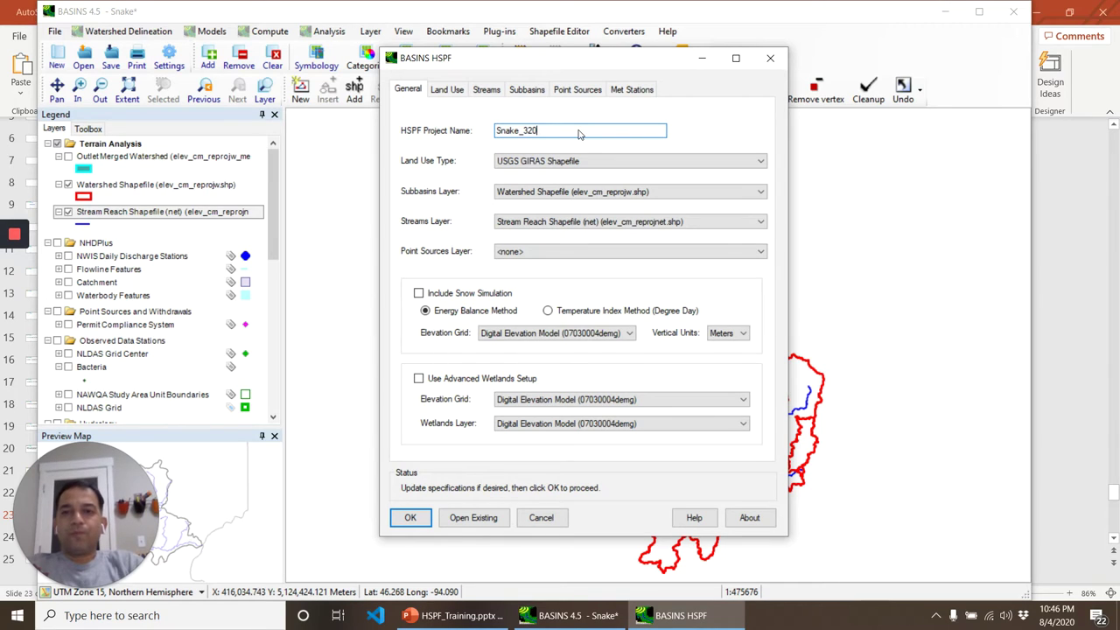
pyautogui.click(582, 161)
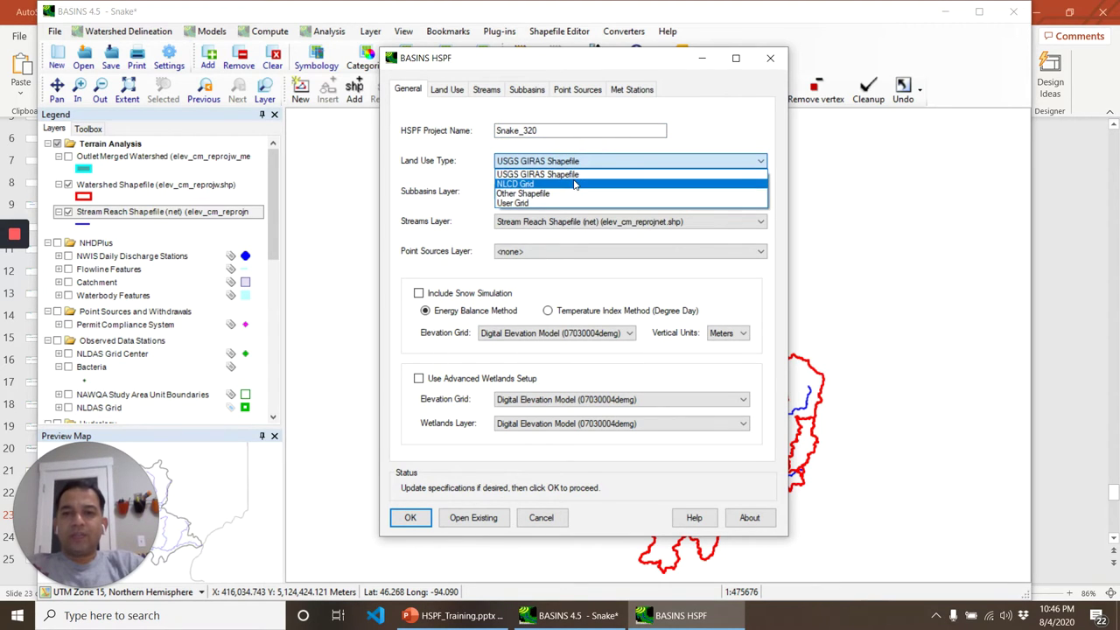
pyautogui.click(575, 184)
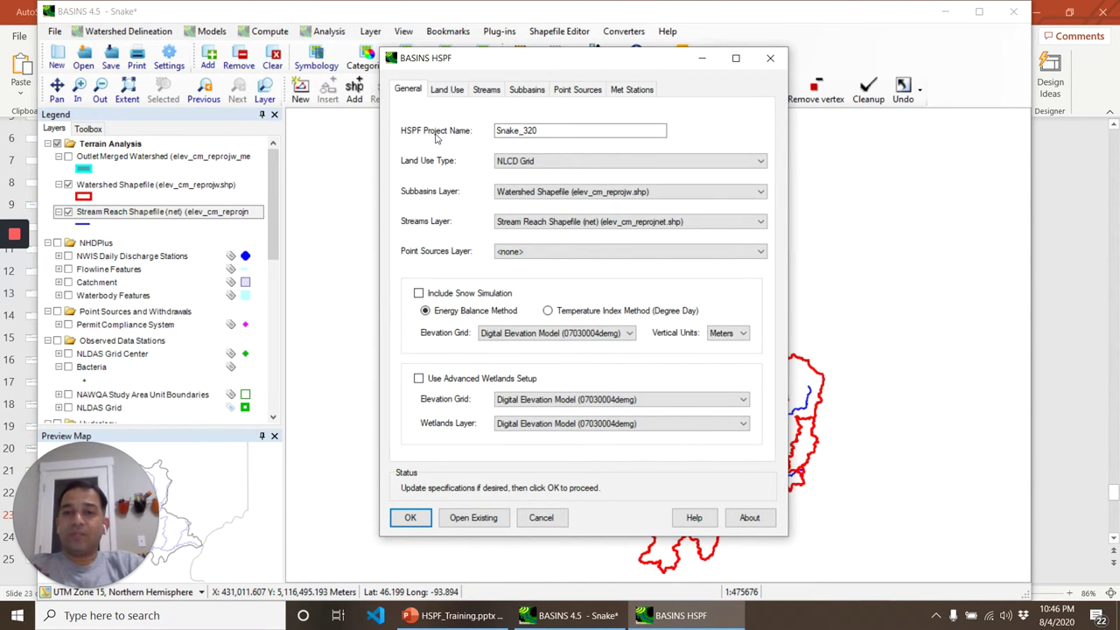
pyautogui.click(445, 90)
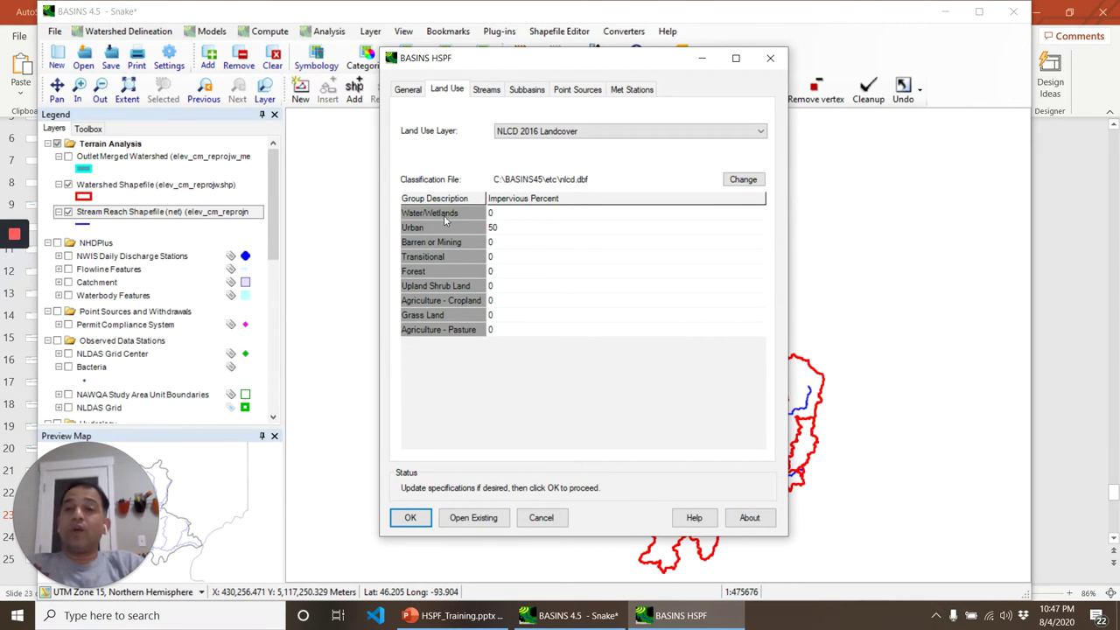
pyautogui.click(740, 180)
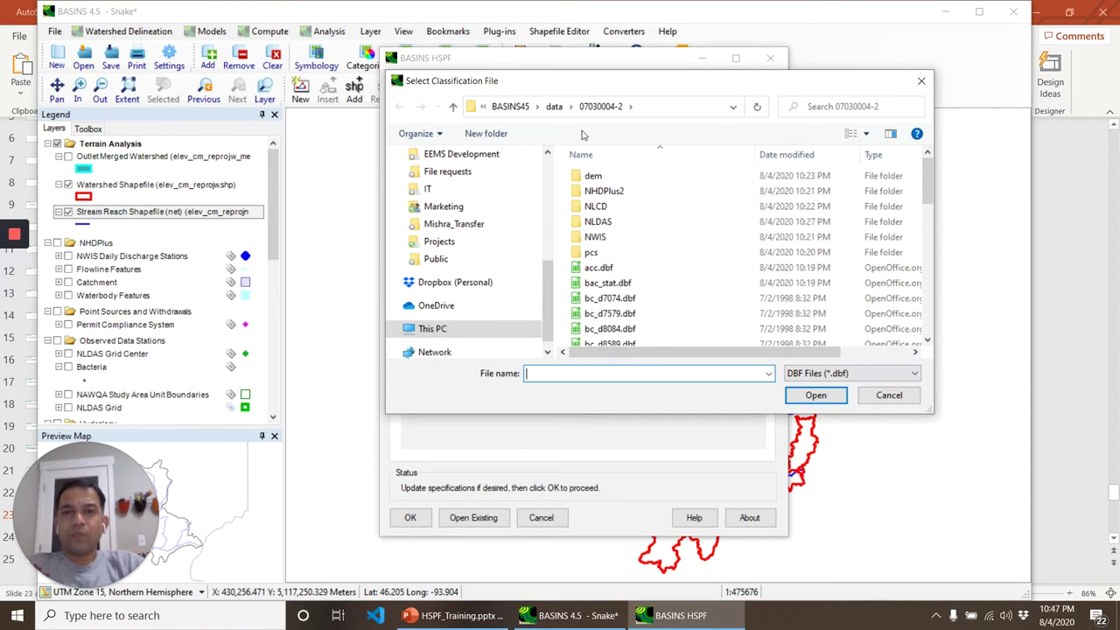
pyautogui.click(889, 394)
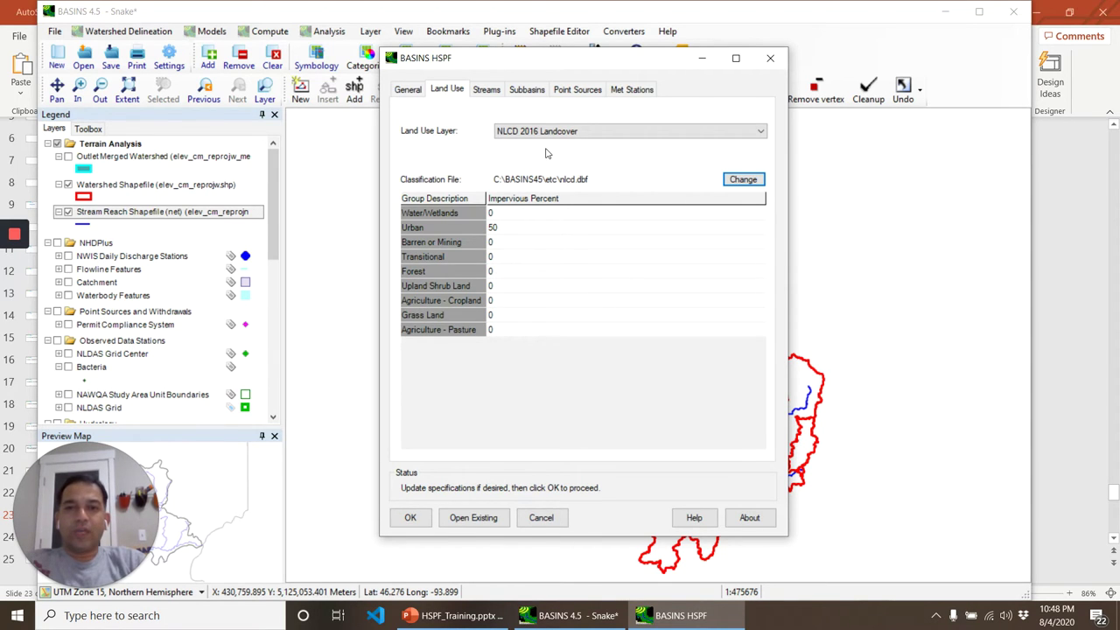
# Review the Streams, Subbasins and Point Sources settings, ending on the Met Stations list
pyautogui.click(489, 91)
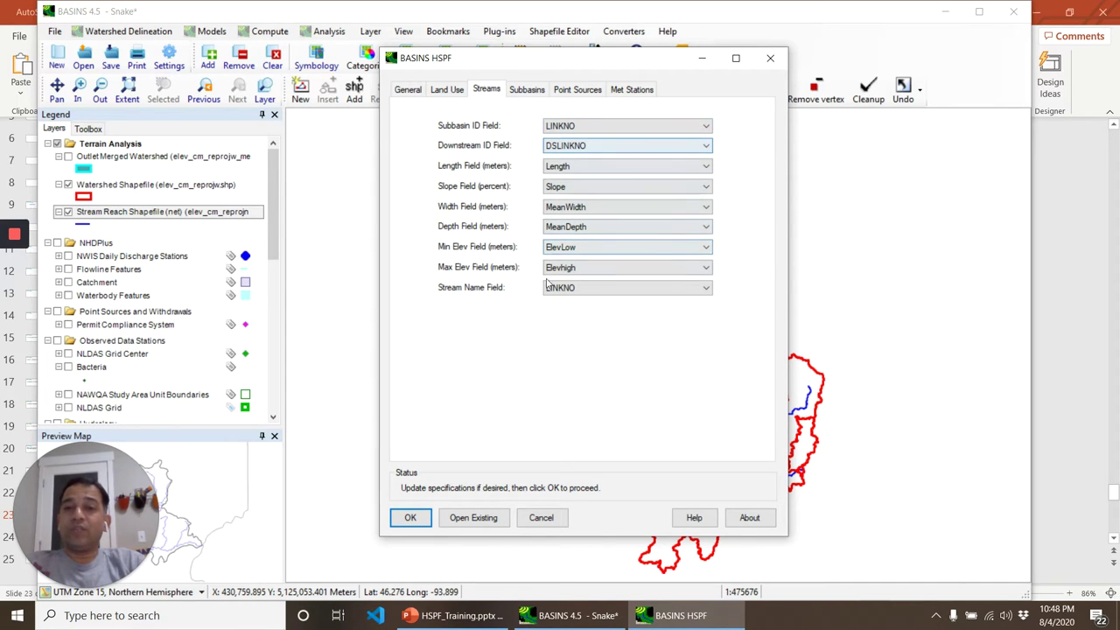
pyautogui.click(527, 89)
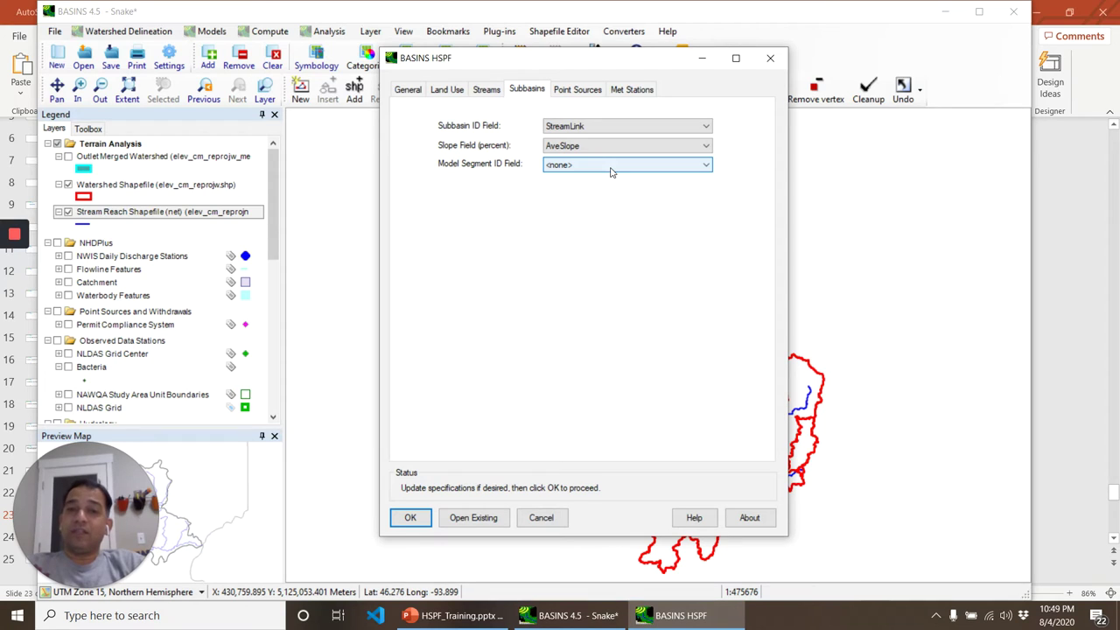
pyautogui.click(578, 91)
pyautogui.click(632, 91)
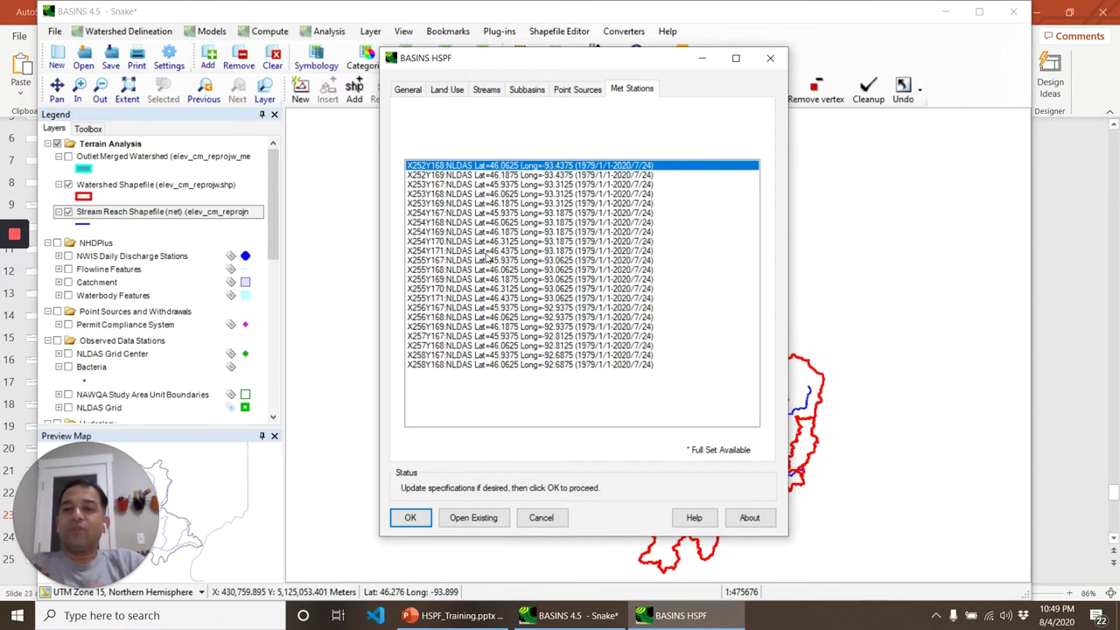
# Choose NLDAS cell X254Y171 as the meteorological station
pyautogui.click(486, 252)
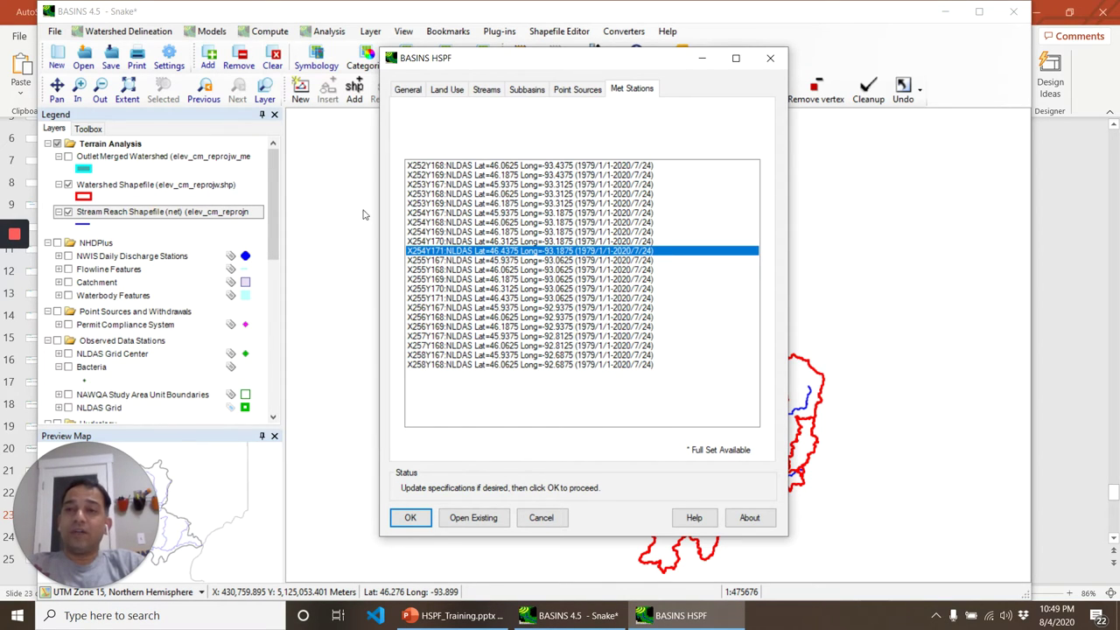
# List the nldas_met.wdm timeseries without selecting all 94, then cancel and close Data Sources
pyautogui.click(55, 31)
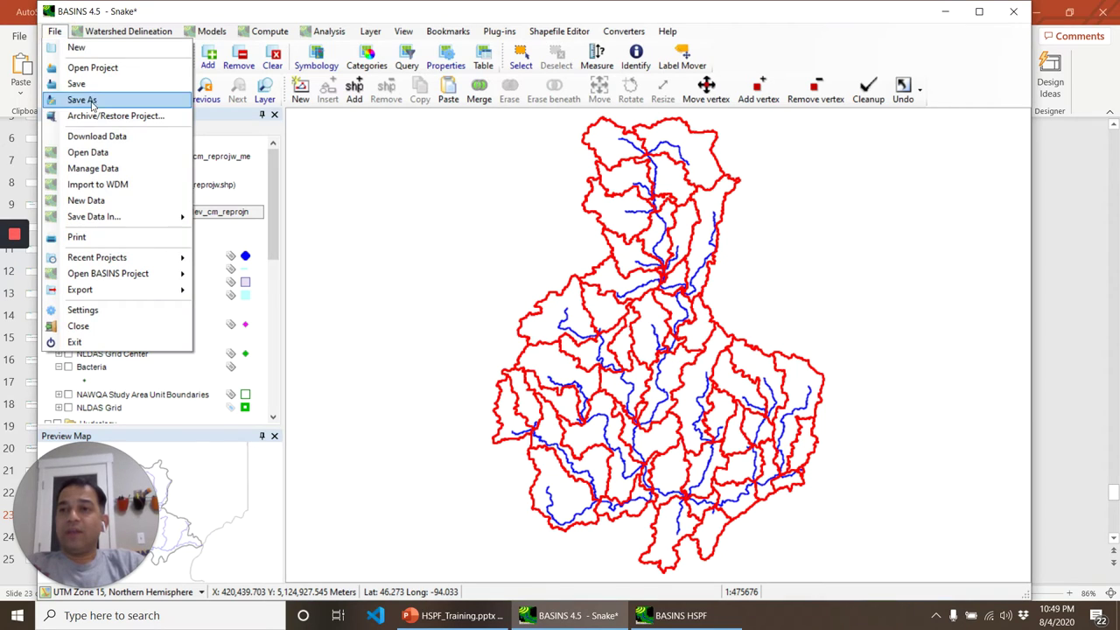
pyautogui.click(115, 171)
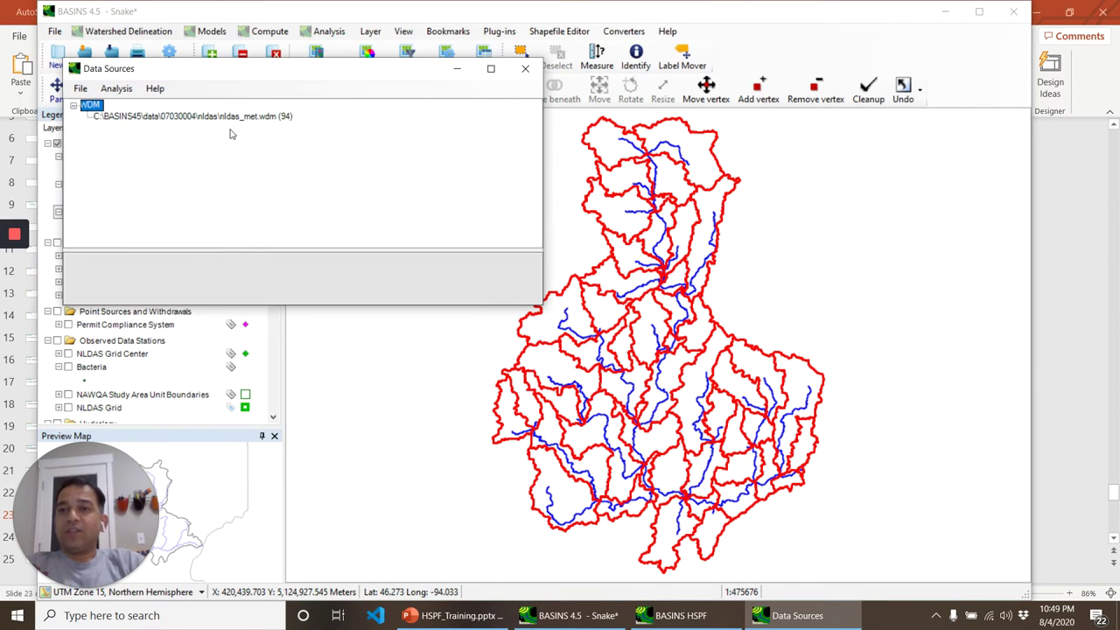
pyautogui.click(228, 116)
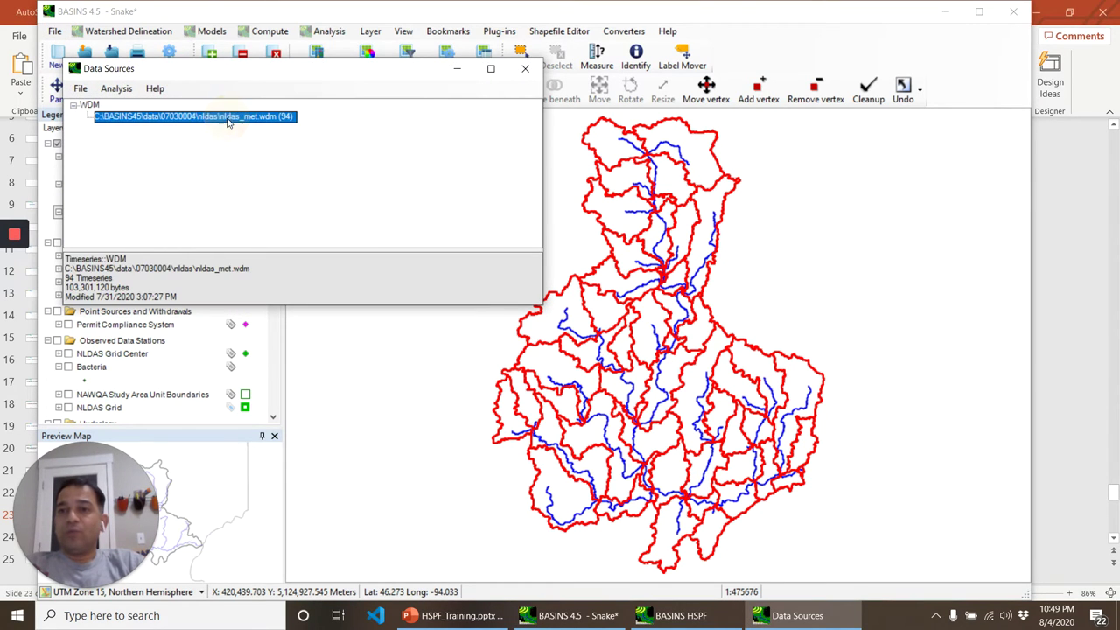
pyautogui.click(116, 88)
pyautogui.click(127, 120)
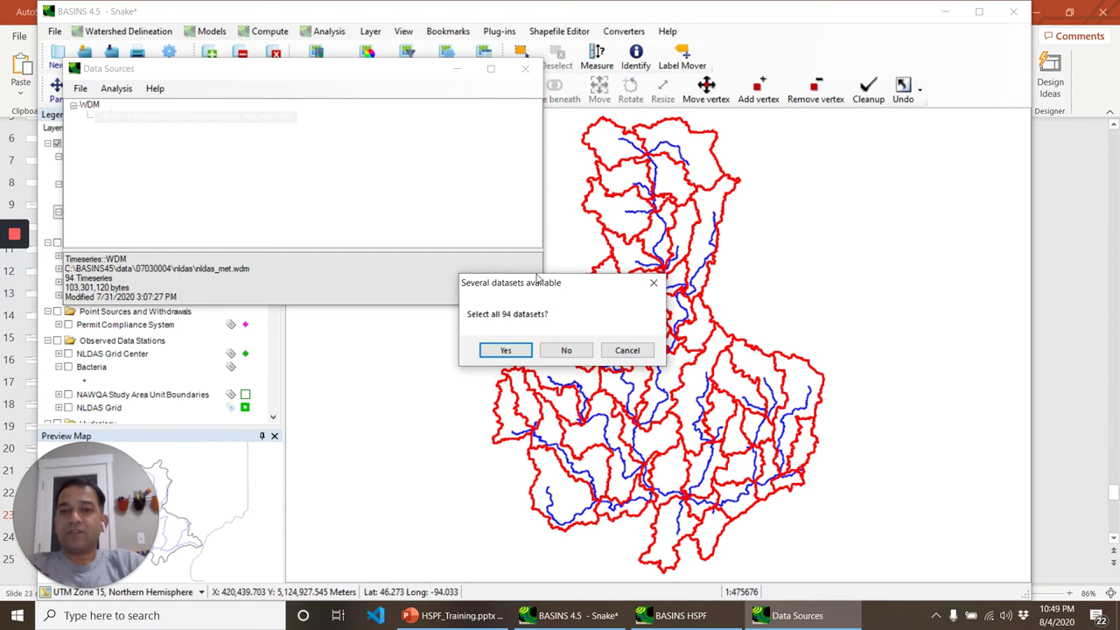
pyautogui.click(565, 350)
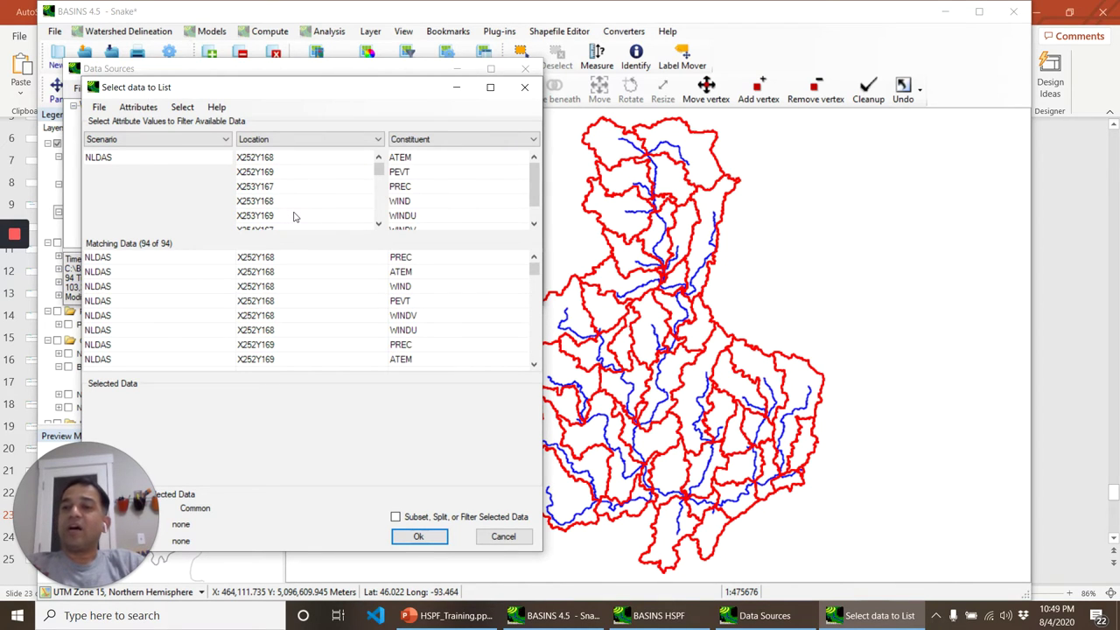
pyautogui.scroll(-3, 293, 216)
pyautogui.scroll(-3, 293, 217)
pyautogui.scroll(-3, 293, 216)
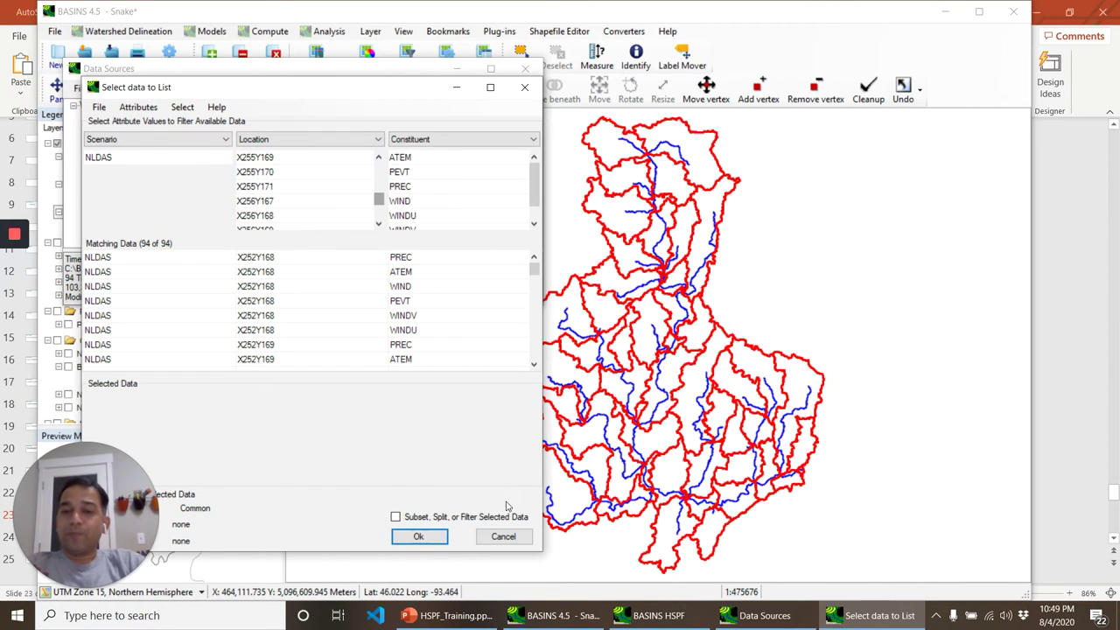
pyautogui.click(504, 537)
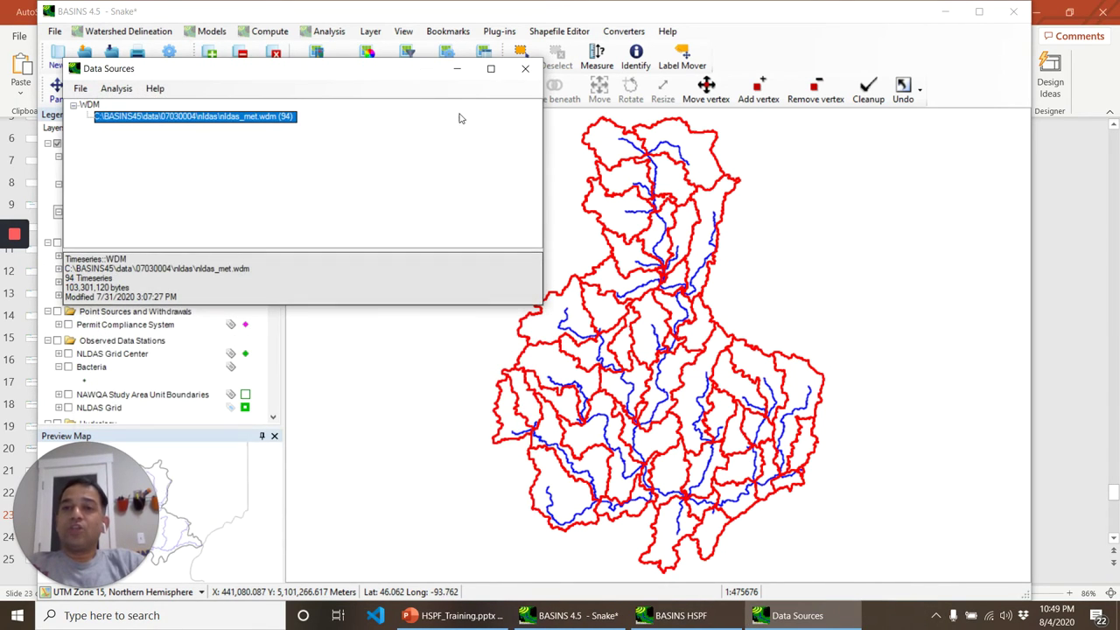
pyautogui.click(525, 70)
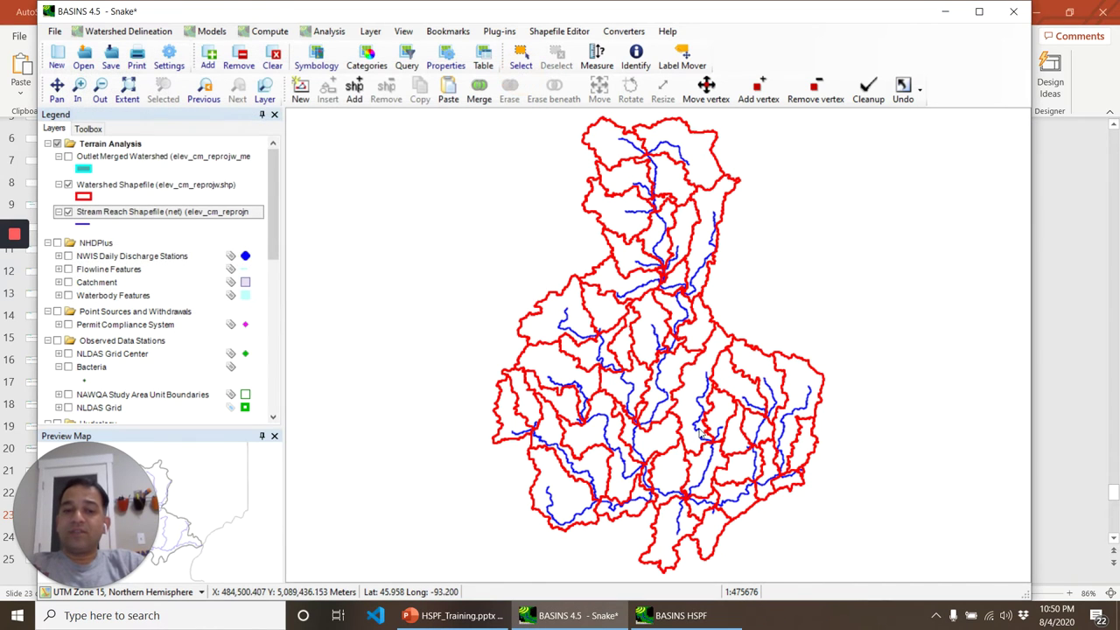
# Return to the HSPF setup and build the Snake_320 project with the chosen met station
pyautogui.click(681, 615)
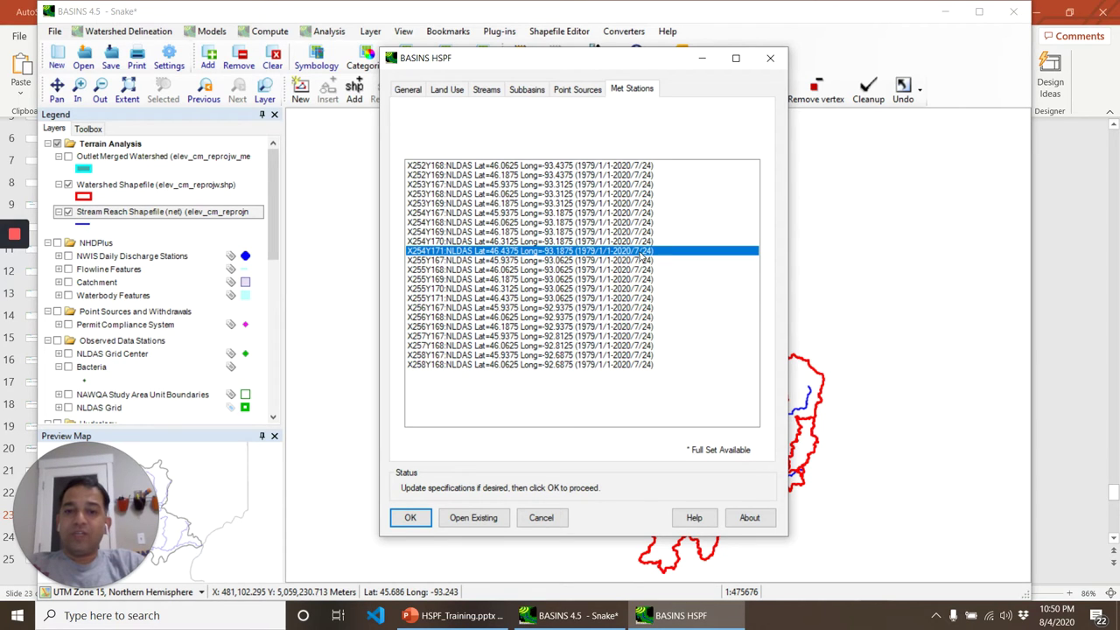
pyautogui.click(423, 522)
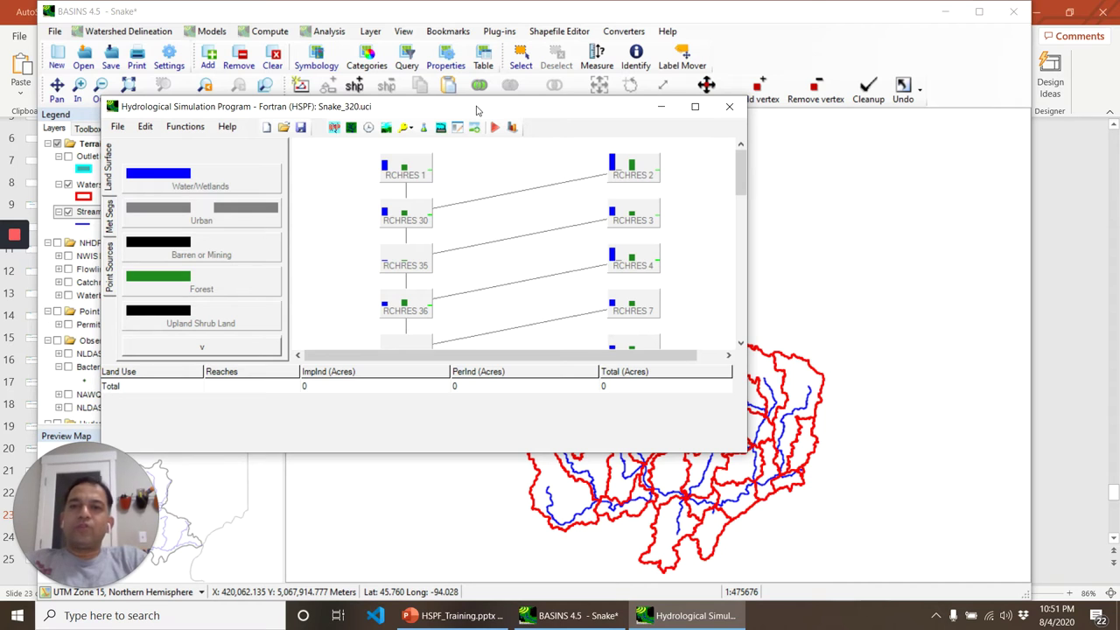
# Reposition the WinHSPF window and show the Edit menu's list of UCI blocks
pyautogui.moveTo(477, 108); pyautogui.dragTo(624, 120)
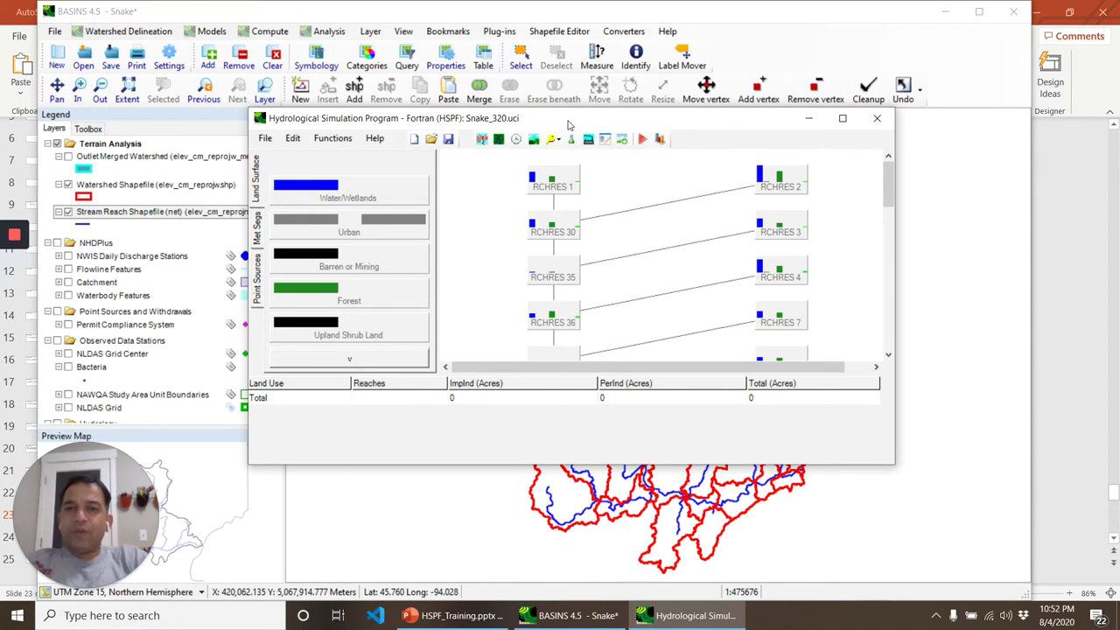
pyautogui.moveTo(569, 121); pyautogui.dragTo(558, 107)
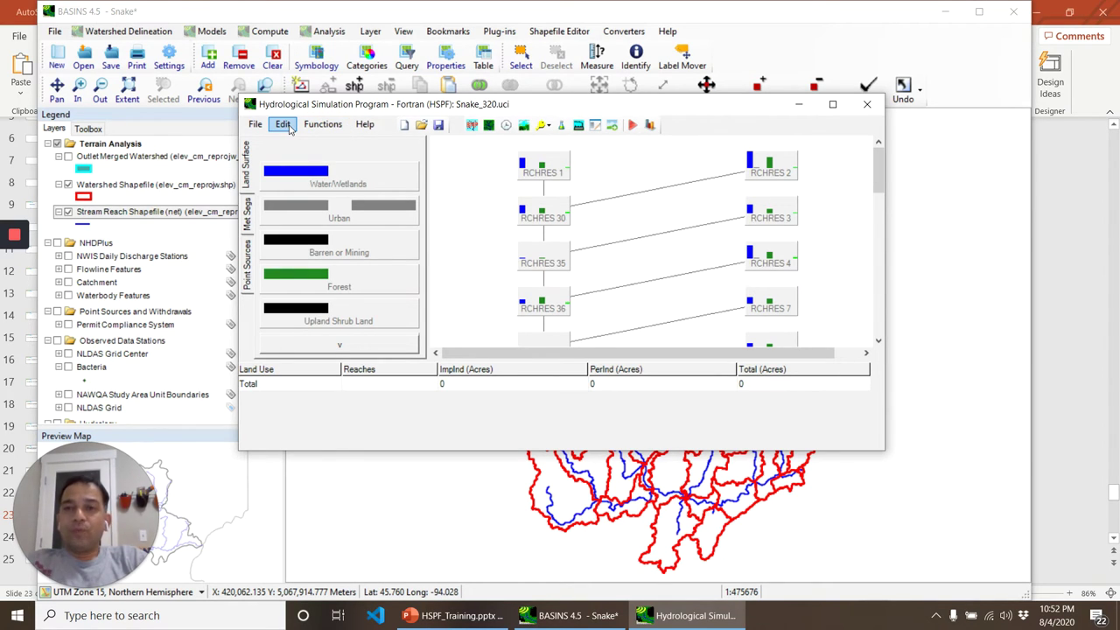
pyautogui.click(284, 124)
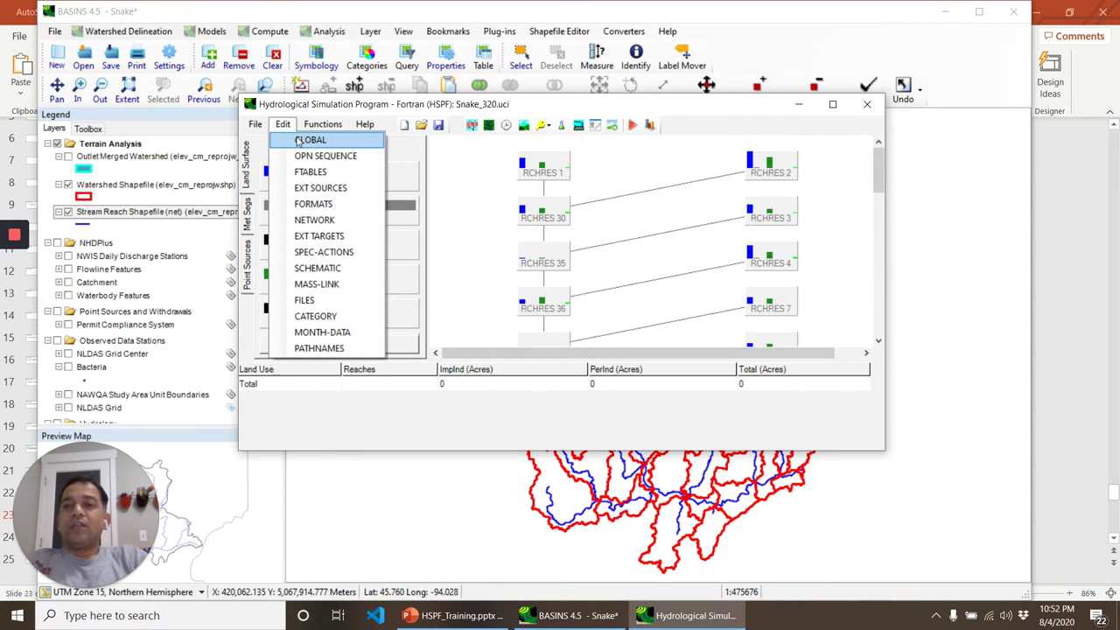
# Set the GLOBAL block simulation span to 2015/01/01 through 2016/12/31 and apply it
pyautogui.click(297, 141)
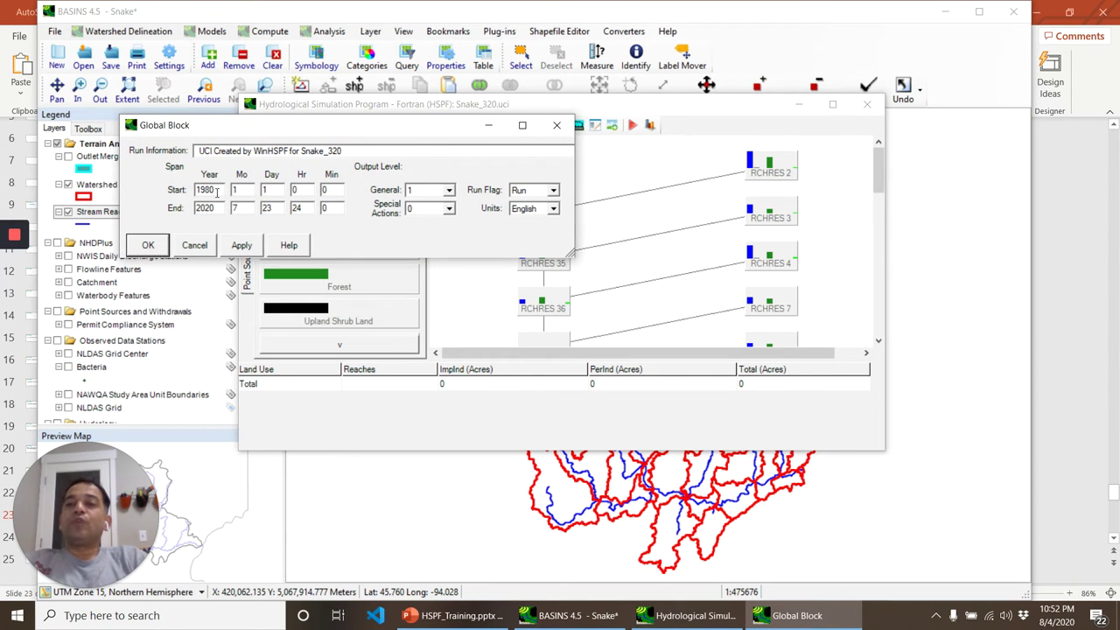
pyautogui.moveTo(206, 189)
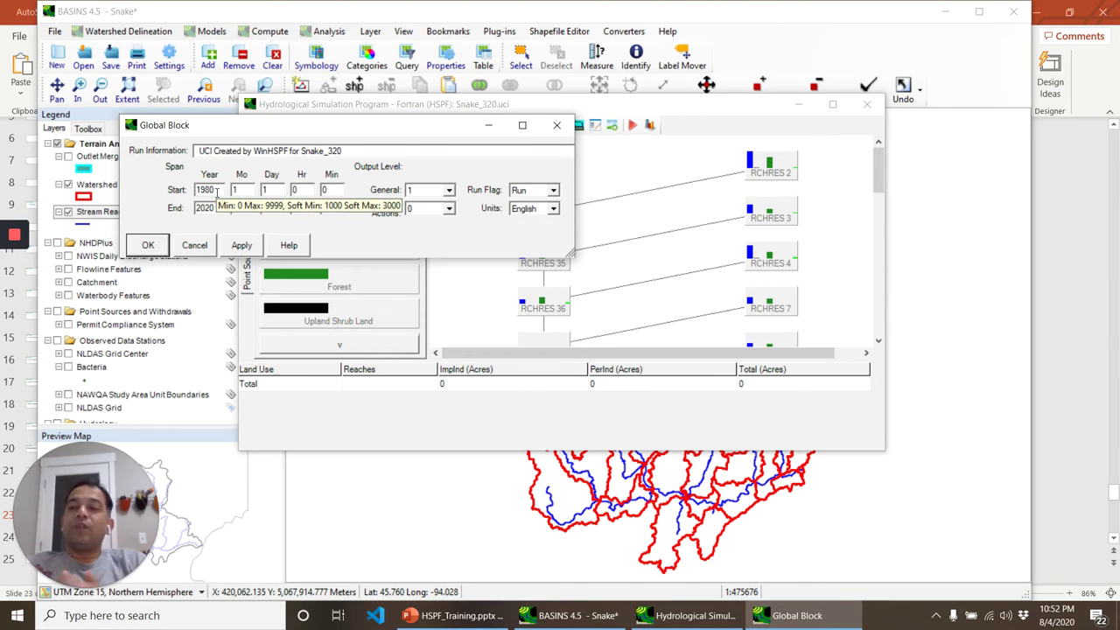
pyautogui.doubleClick(207, 190)
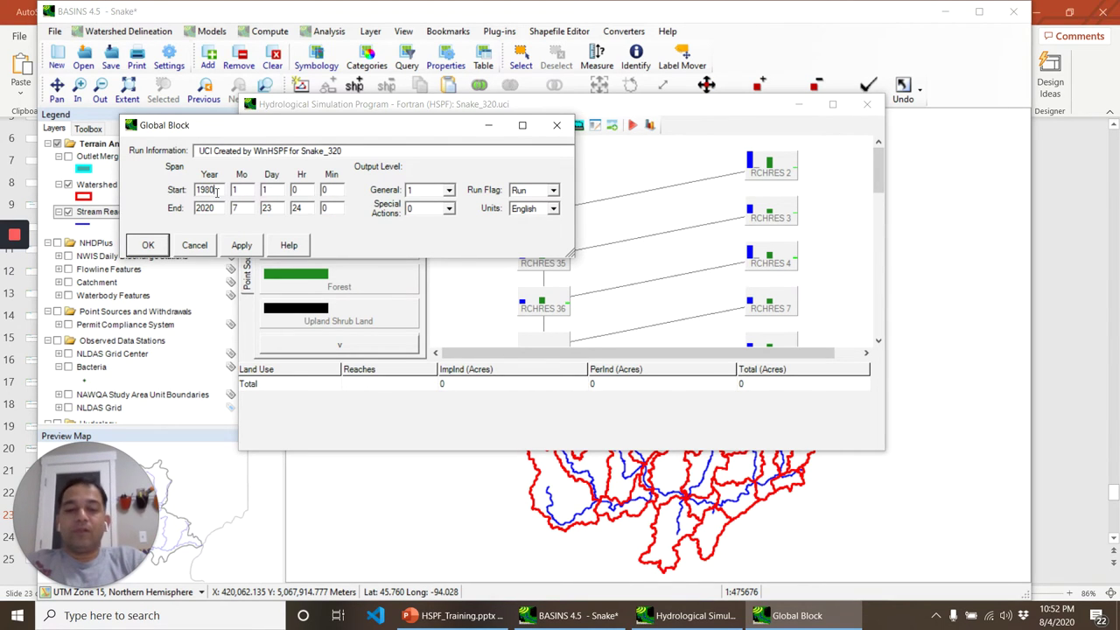
pyautogui.write('1')
pyautogui.press('BackSpace')
pyautogui.write('2015')
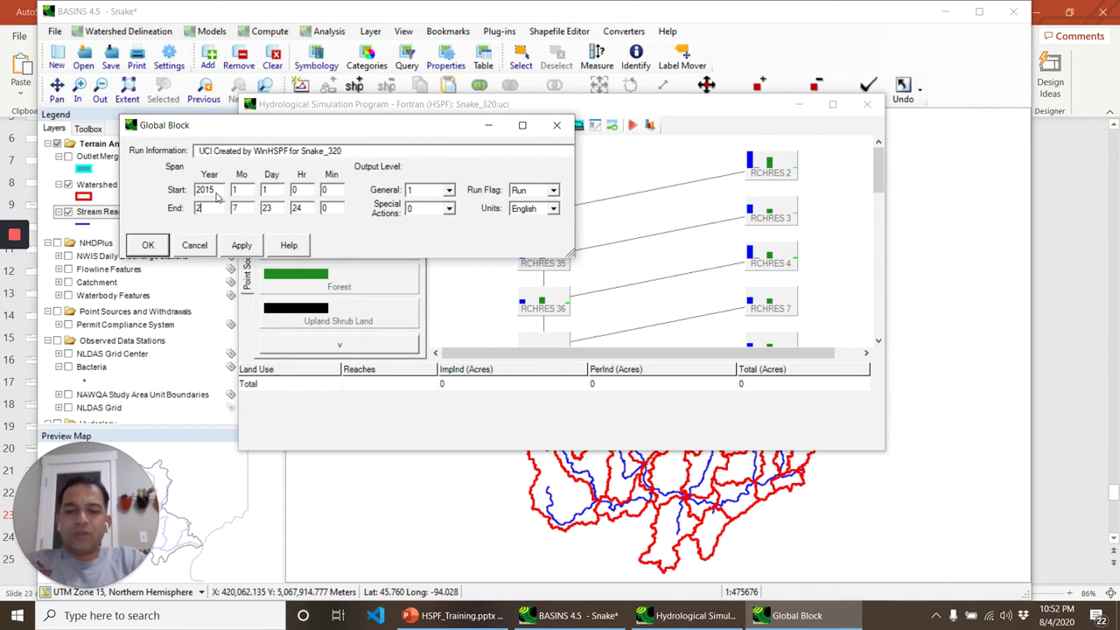
pyautogui.write('016')
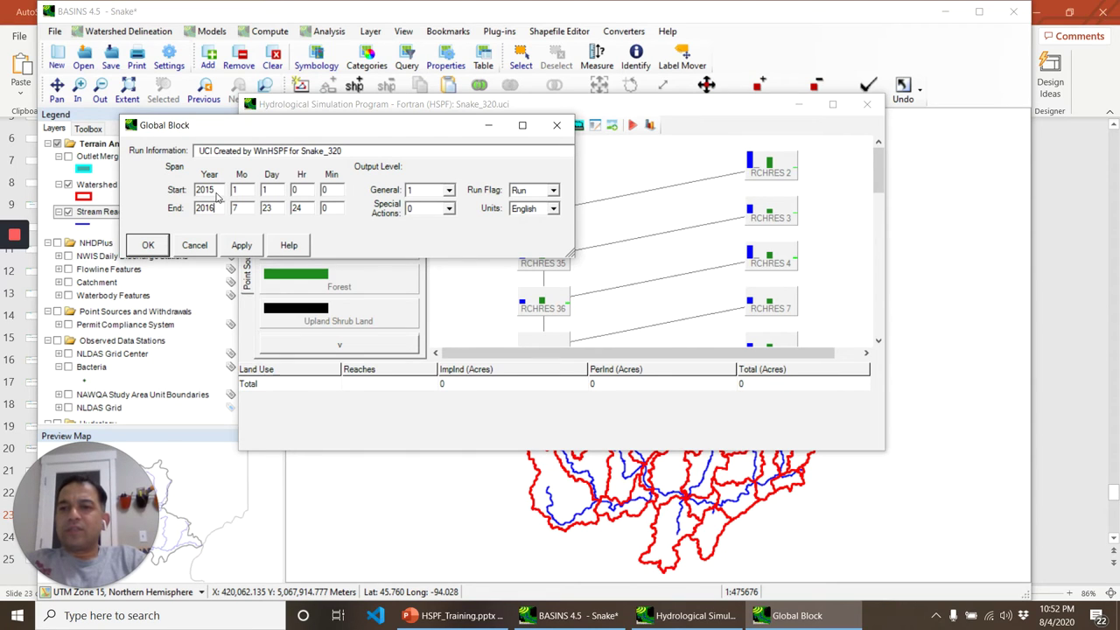
pyautogui.press('Tab')
pyautogui.write('12')
pyautogui.press('Tab')
pyautogui.write('31')
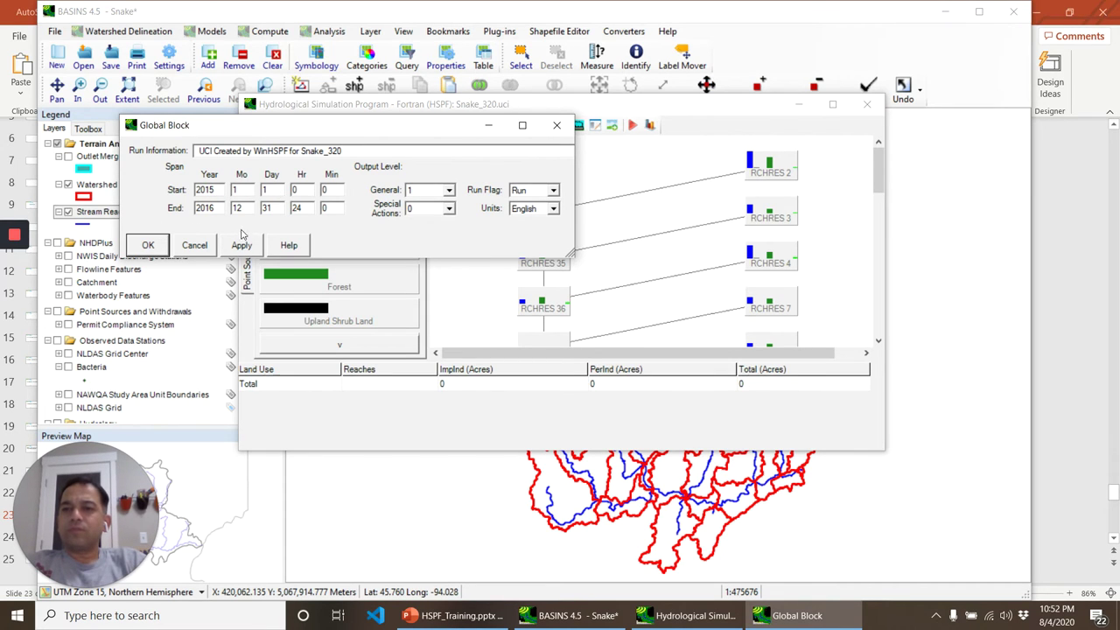
pyautogui.click(242, 245)
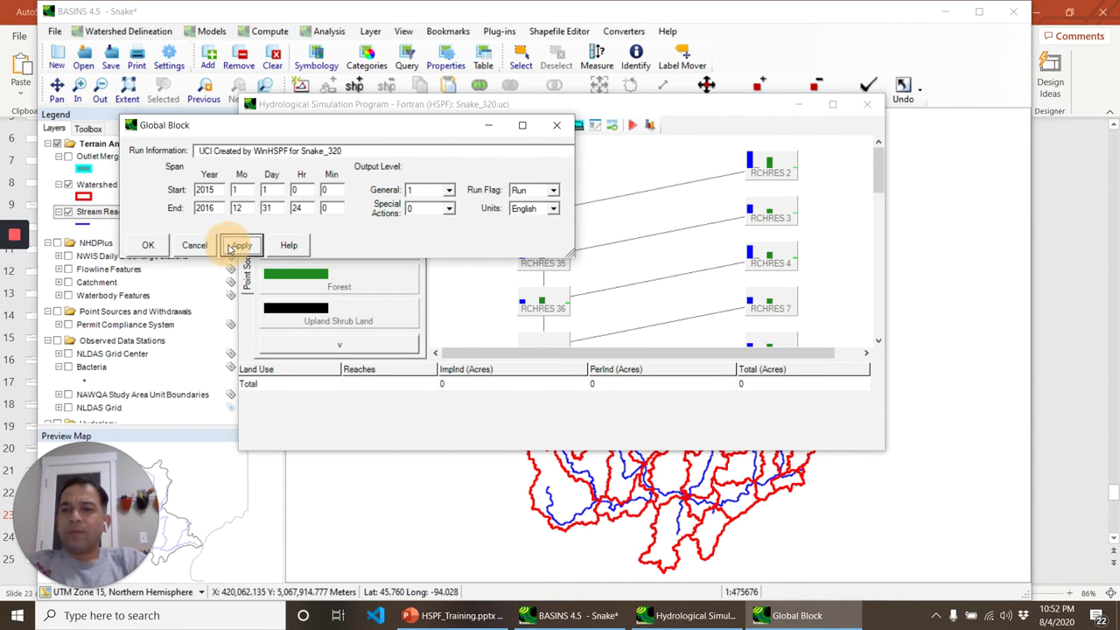
pyautogui.click(148, 245)
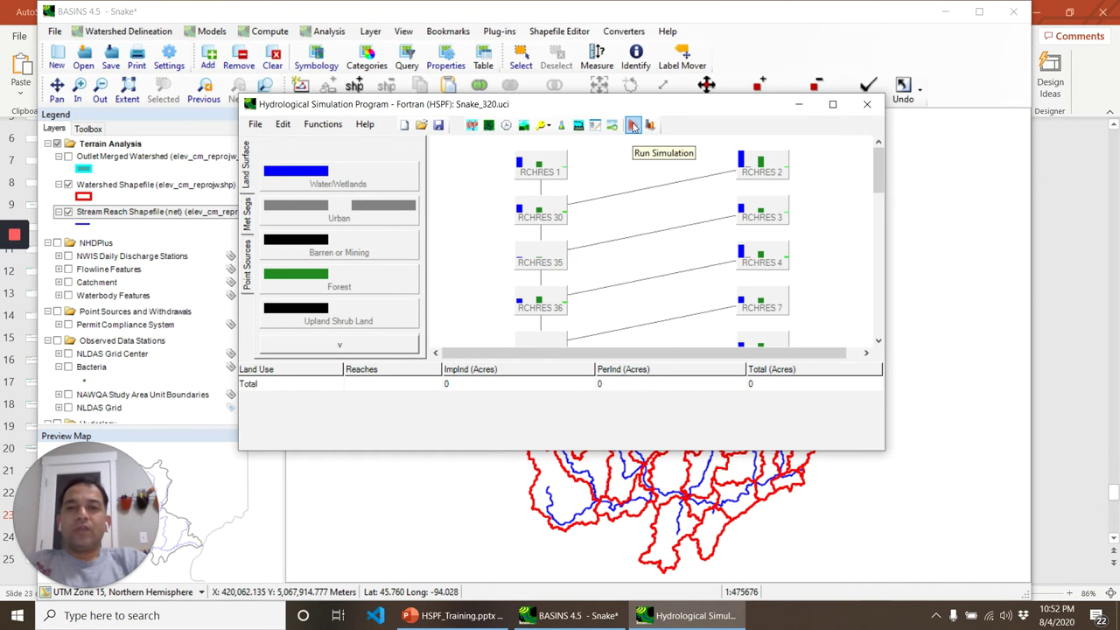
# Run the Snake_320 simulation, confirming the UCI save first
pyautogui.click(634, 127)
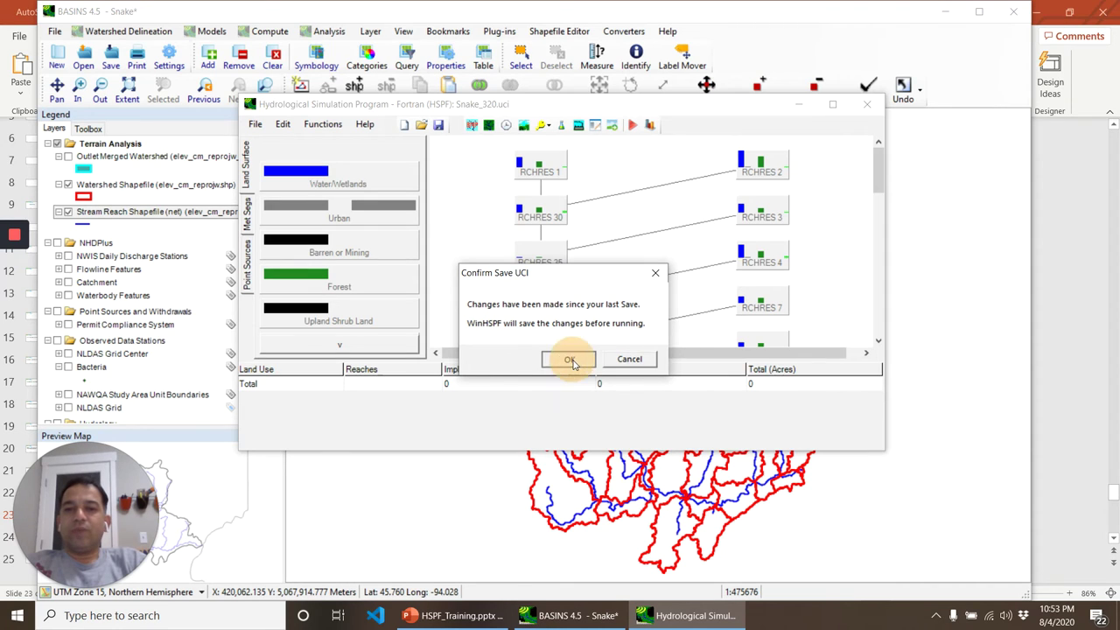
pyautogui.click(570, 360)
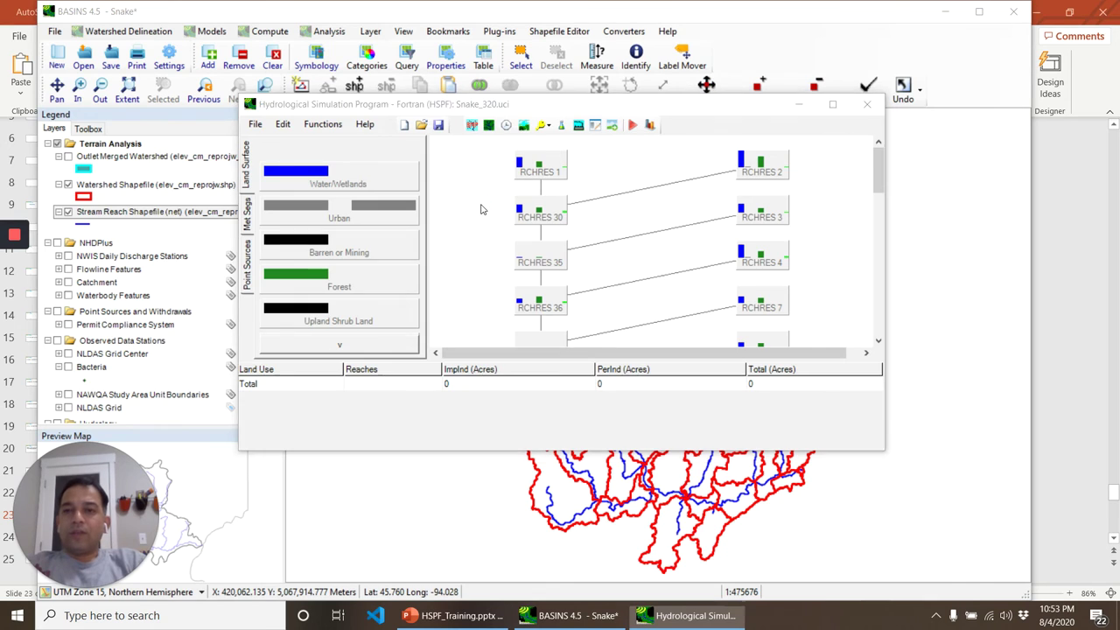
# Browse in File Explorer to the C:\BASINS45\modelout\Snake_320 folder
pyautogui.press('super+e')
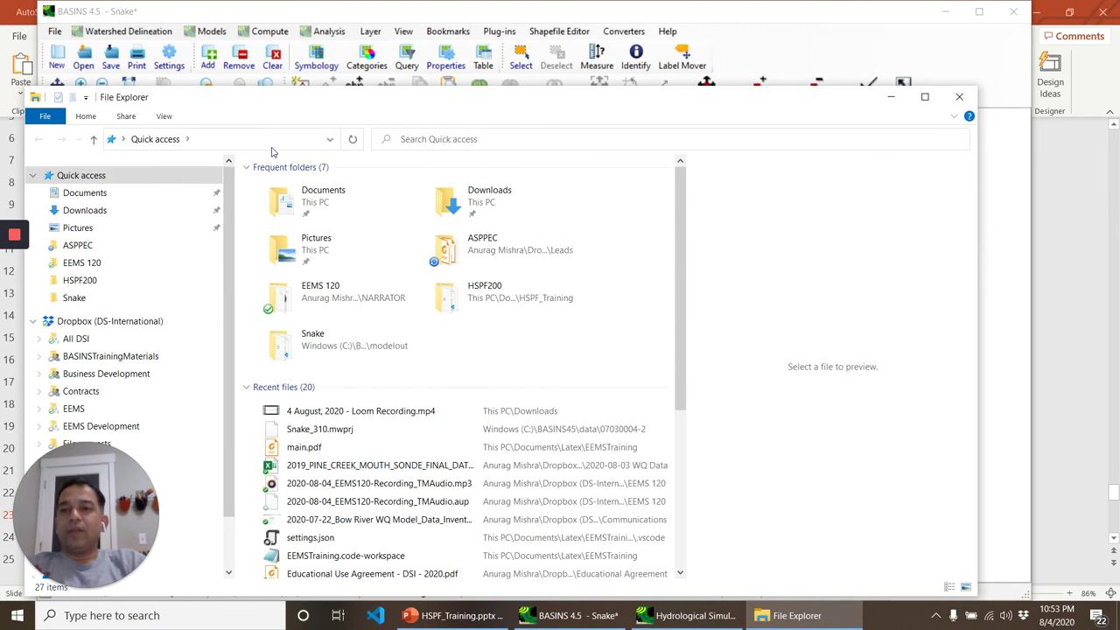
pyautogui.click(262, 139)
pyautogui.write('C:\\ba')
pyautogui.press('Down')
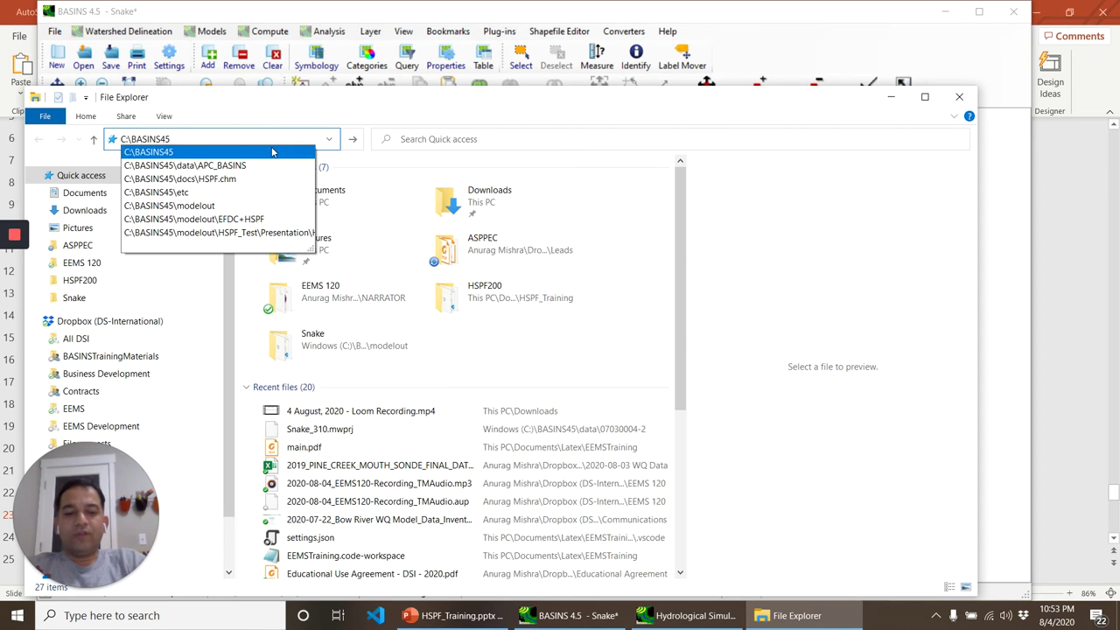
pyautogui.write('\\mo')
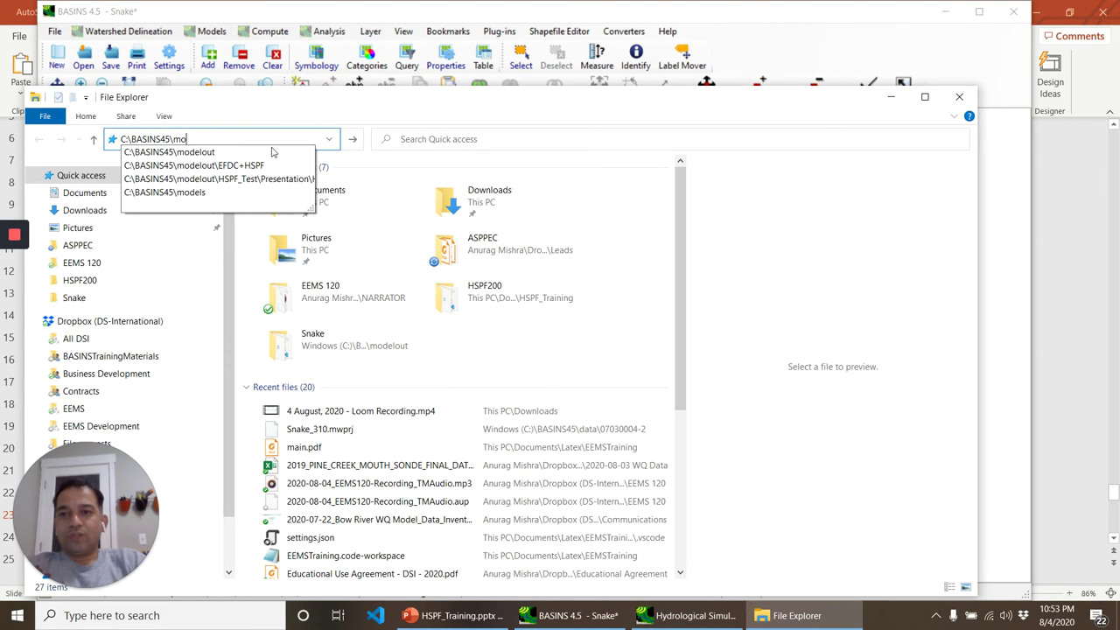
pyautogui.press('Down')
pyautogui.press('Return')
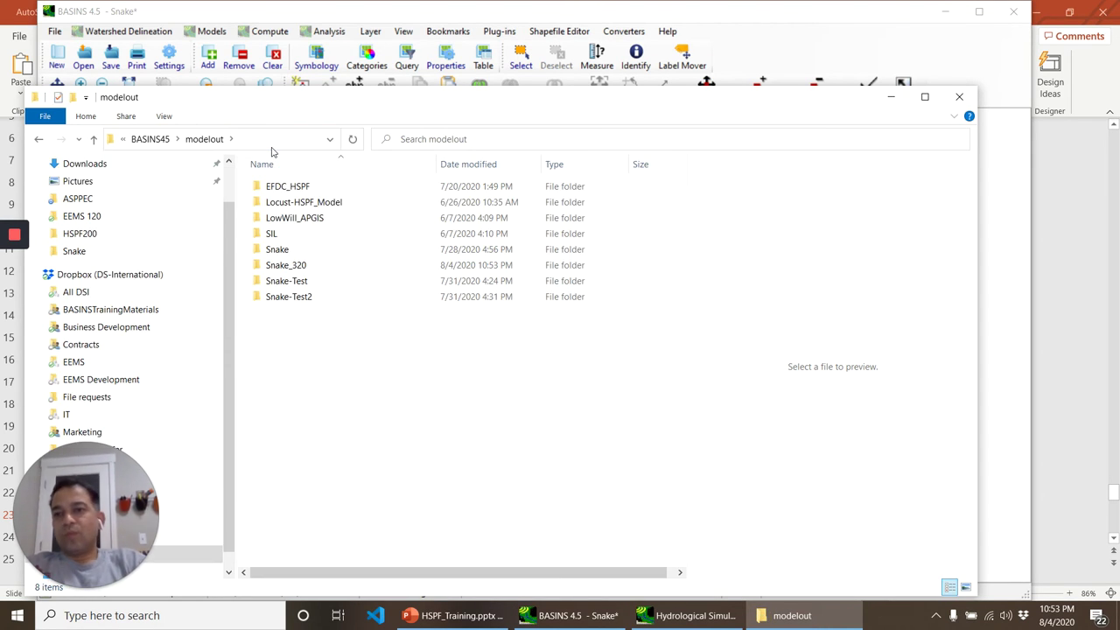
pyautogui.doubleClick(288, 265)
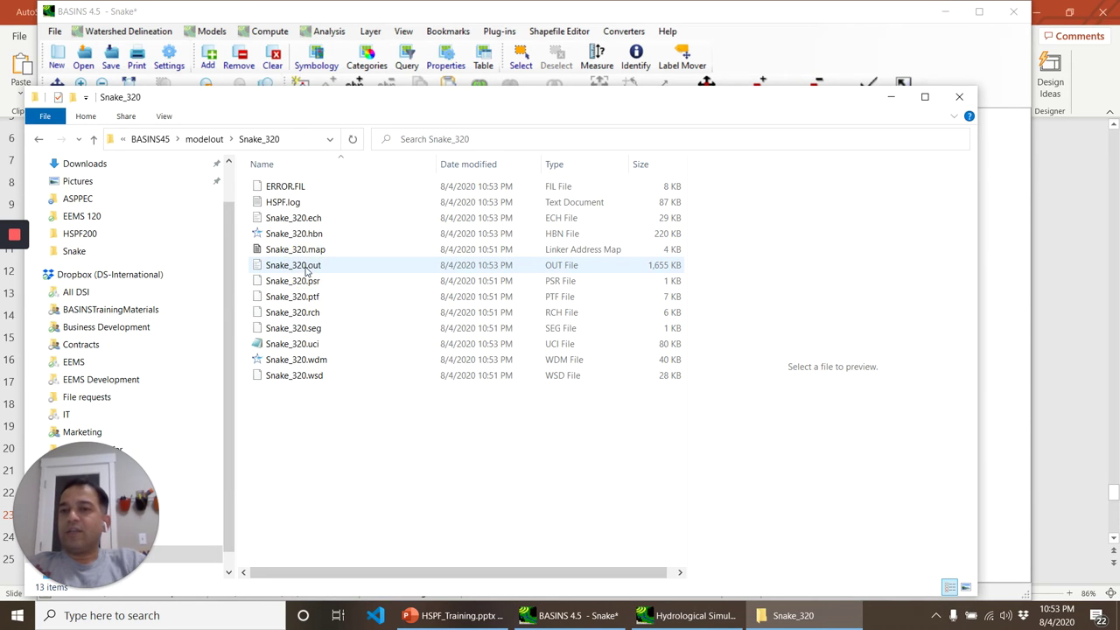
# Open Snake_320.uci with Visual Studio Code
pyautogui.click(317, 345)
pyautogui.rightClick(312, 345)
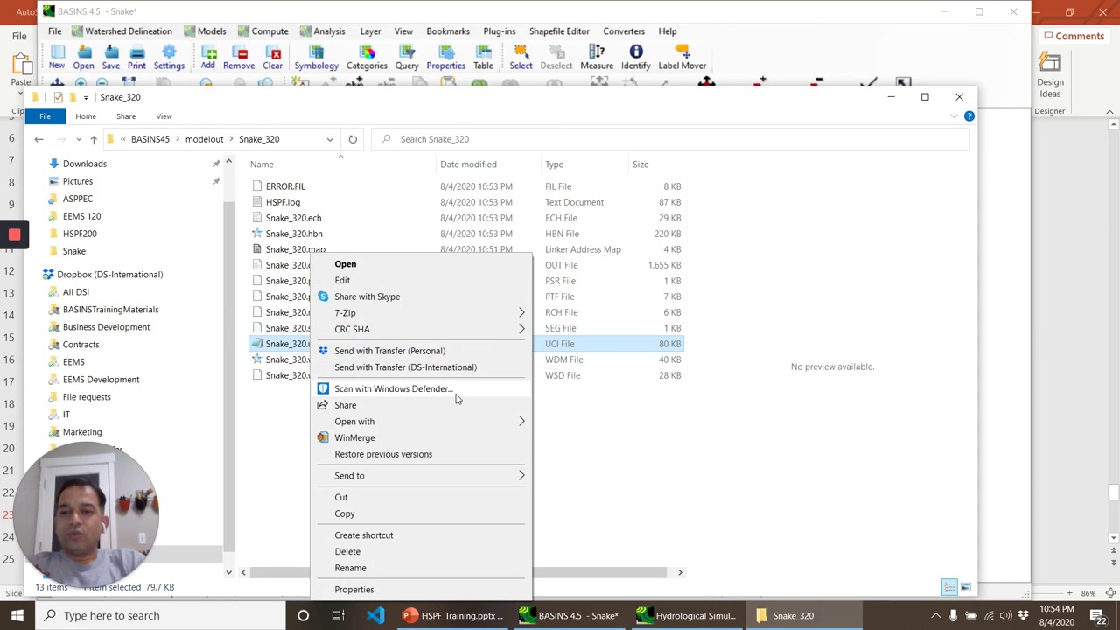
pyautogui.moveTo(429, 421)
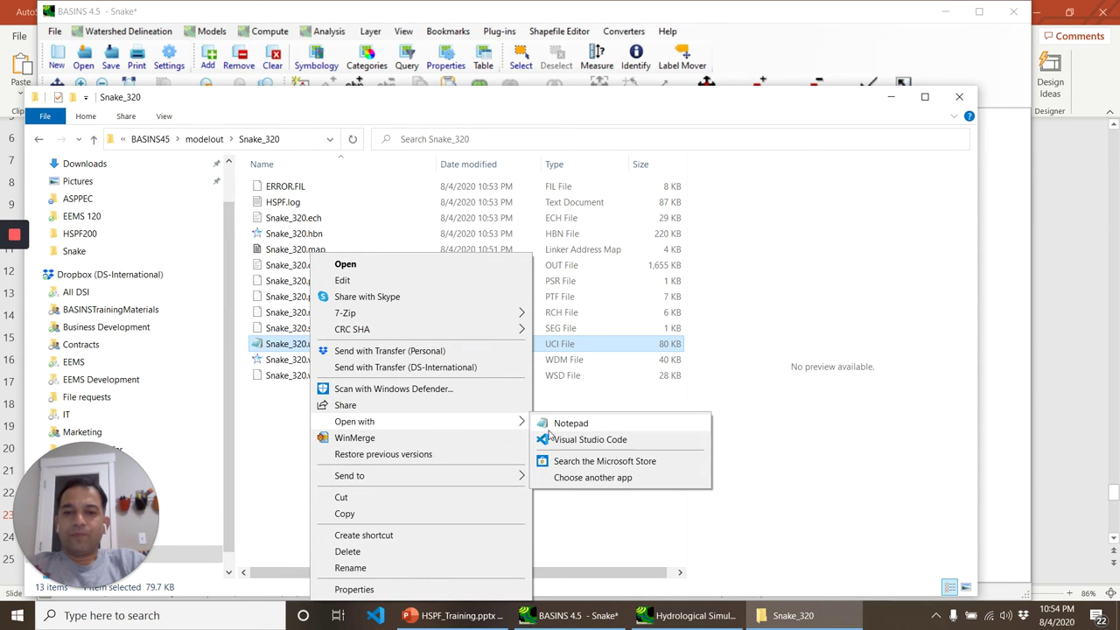
pyautogui.click(578, 440)
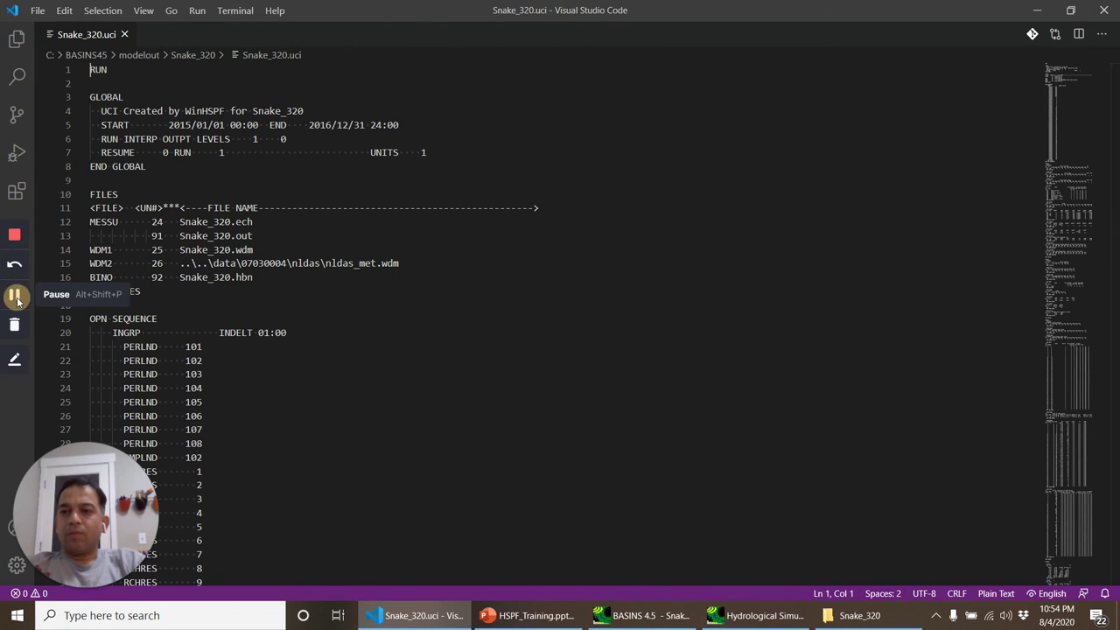
# Inspect the GEN-INFO land-use names, selecting parts of Water/Wetlands and Grass Land
pyautogui.click(251, 376)
pyautogui.scroll(-1, 251, 380)
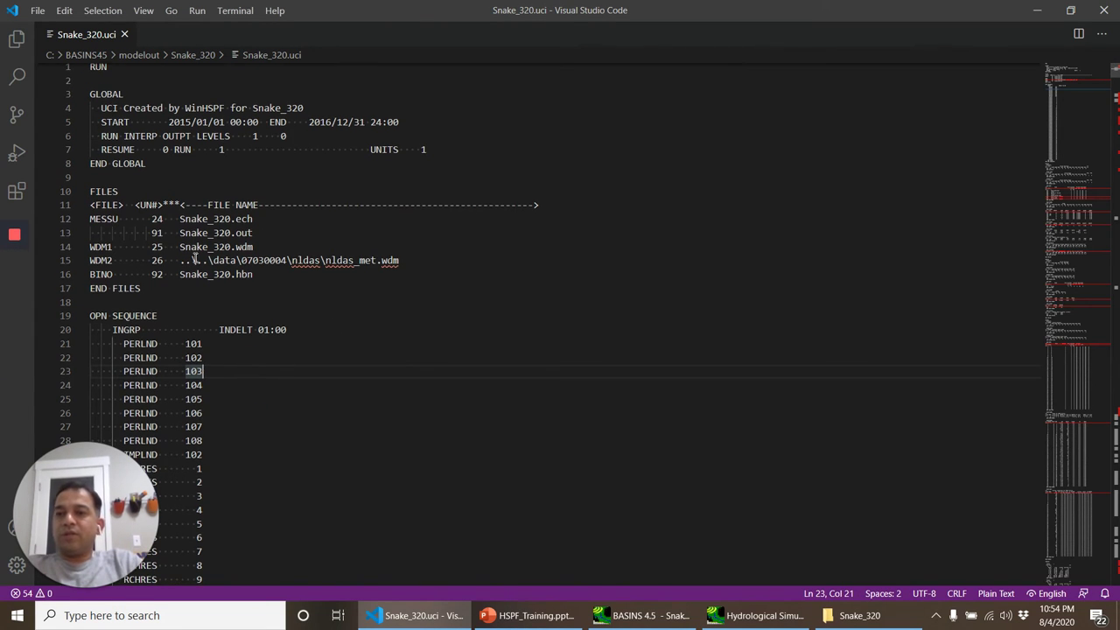
pyautogui.moveTo(344, 263)
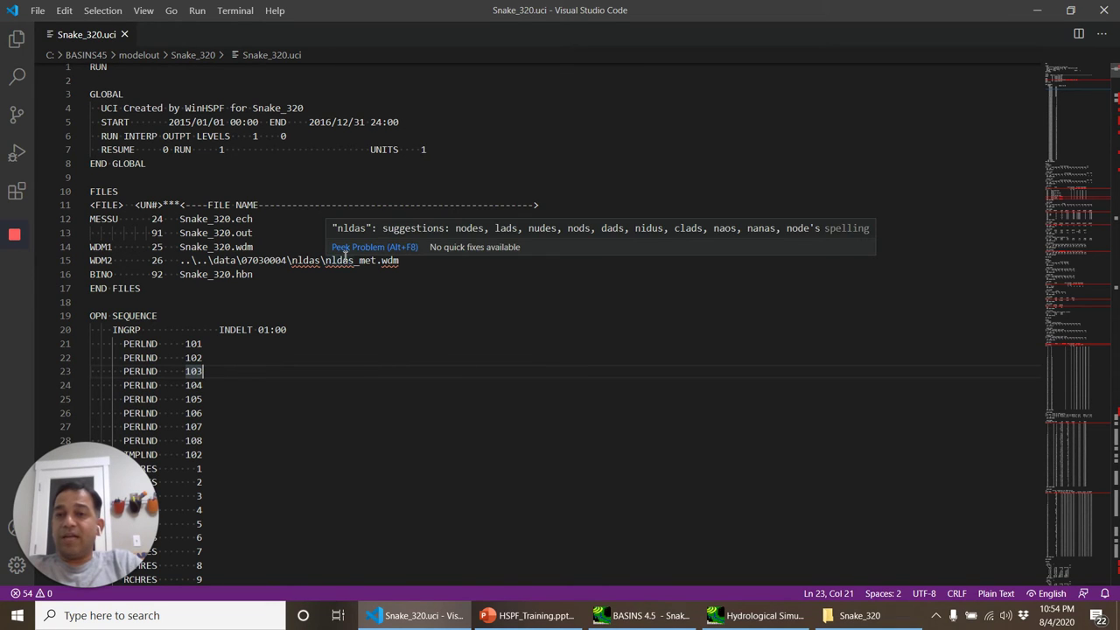
pyautogui.scroll(-1, 295, 298)
pyautogui.scroll(-1, 295, 298)
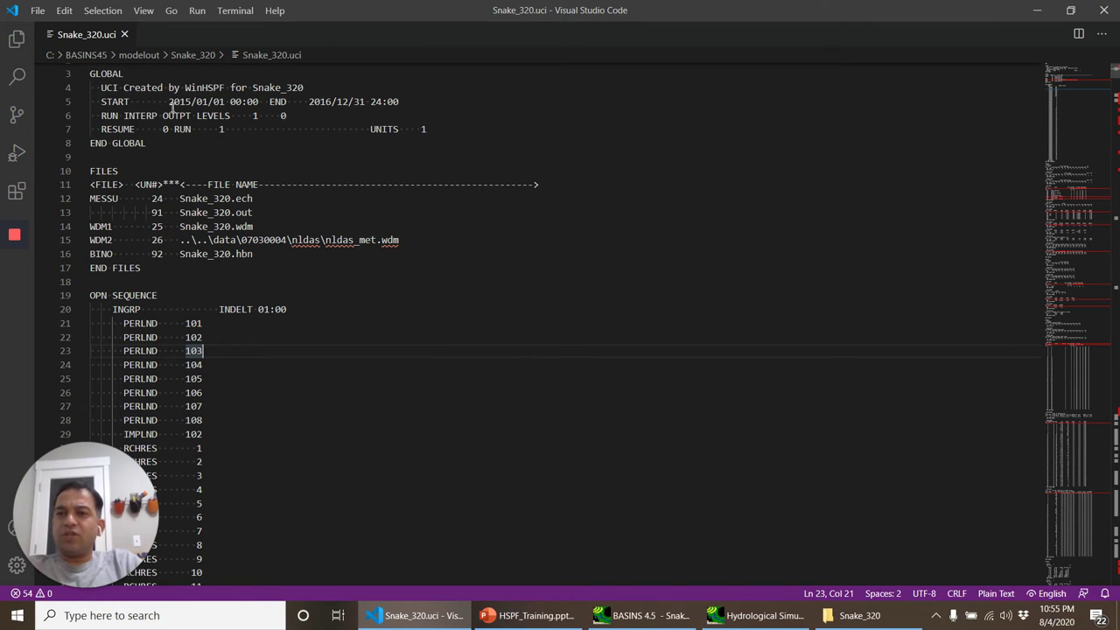
pyautogui.scroll(-1, 250, 267)
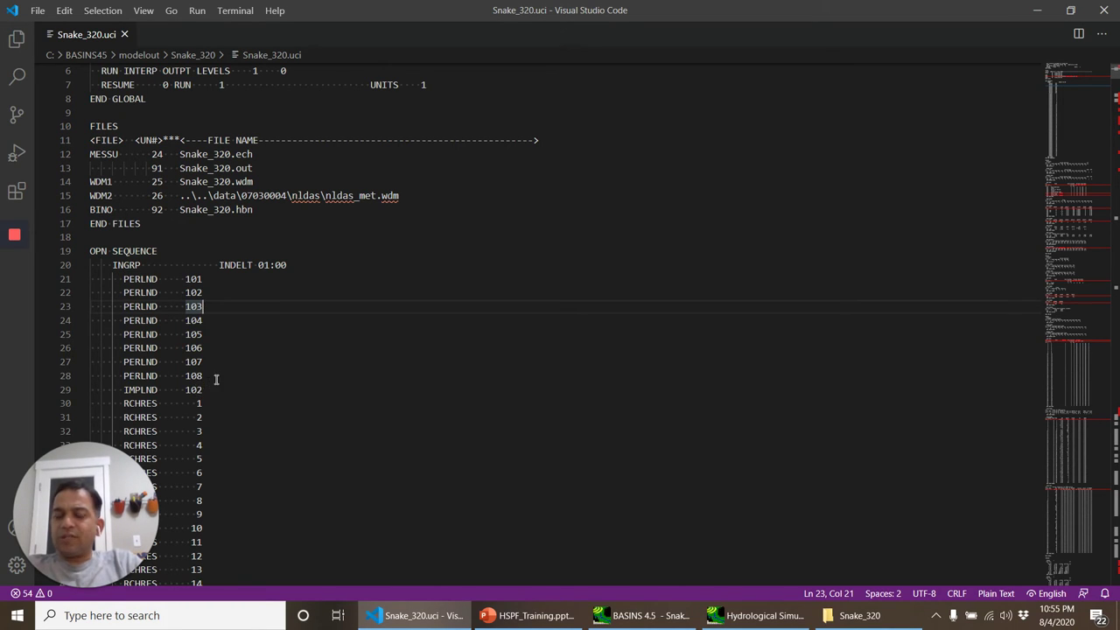
pyautogui.scroll(-3, 216, 380)
pyautogui.scroll(-5, 216, 380)
pyautogui.scroll(-5, 216, 380)
pyautogui.scroll(-5, 216, 379)
pyautogui.scroll(-5, 217, 380)
pyautogui.scroll(-3, 216, 380)
pyautogui.scroll(-3, 216, 380)
pyautogui.scroll(-3, 216, 380)
pyautogui.scroll(-2, 216, 380)
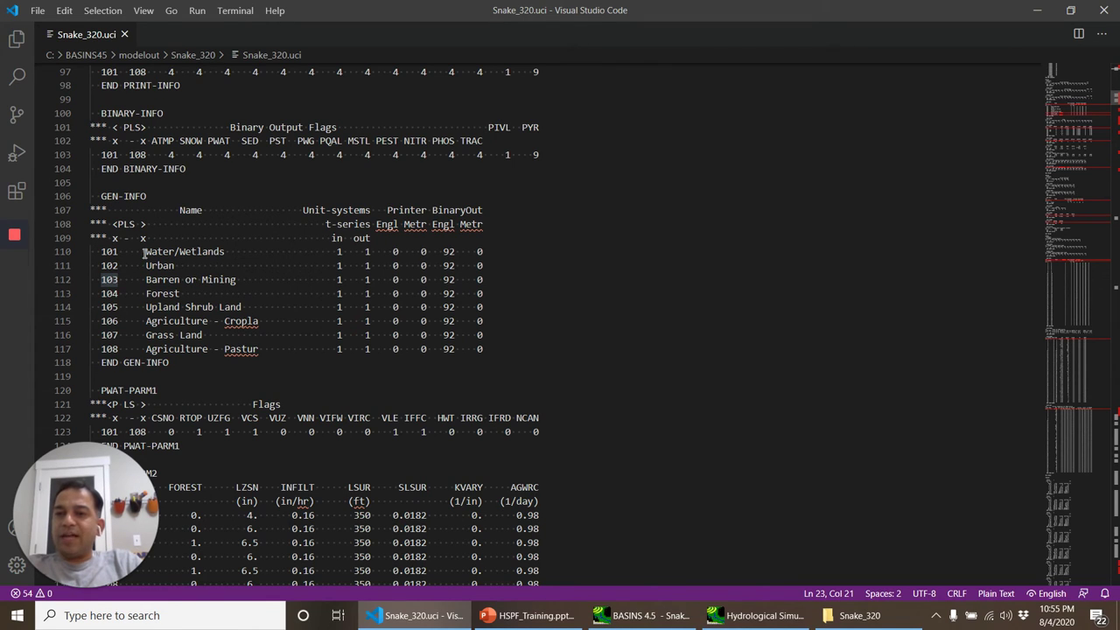
pyautogui.click(144, 251)
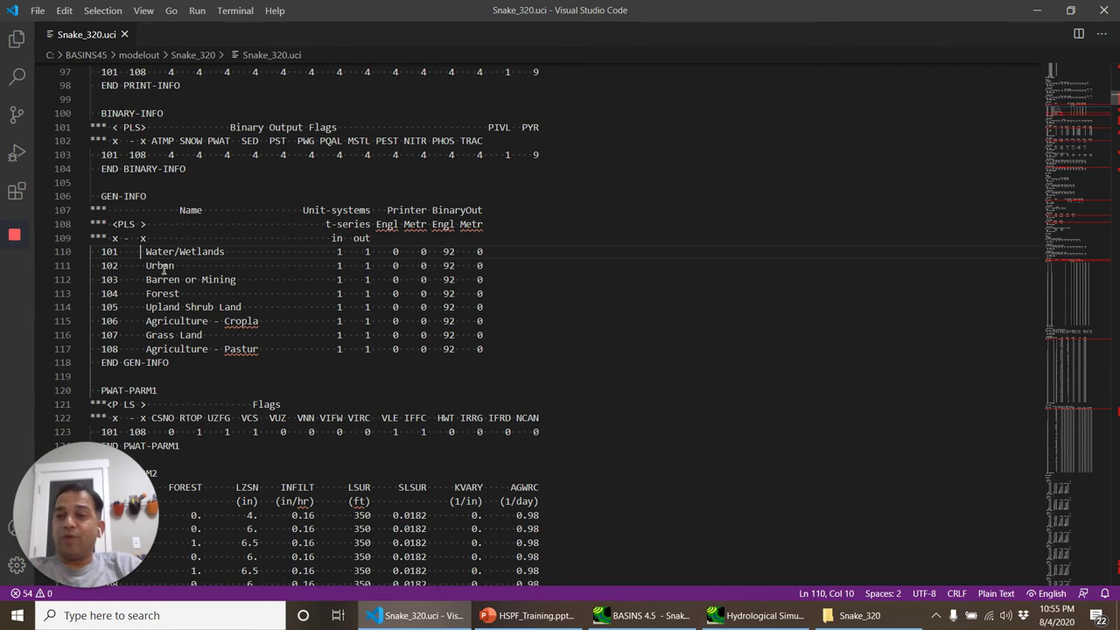
pyautogui.hotkey('shift', 'Right')
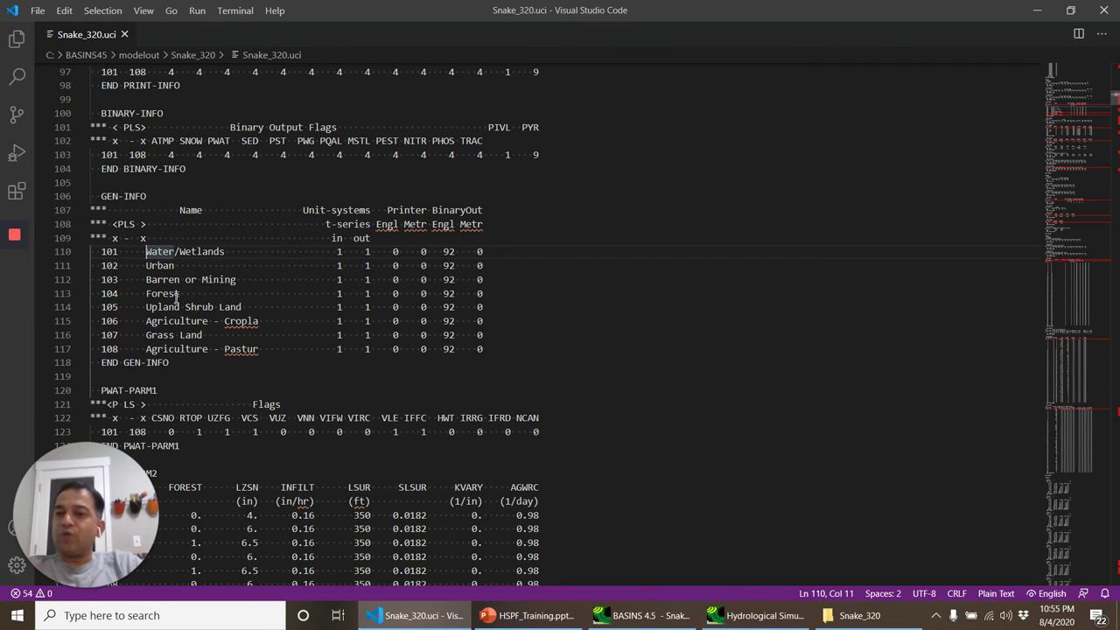
pyautogui.doubleClick(195, 335)
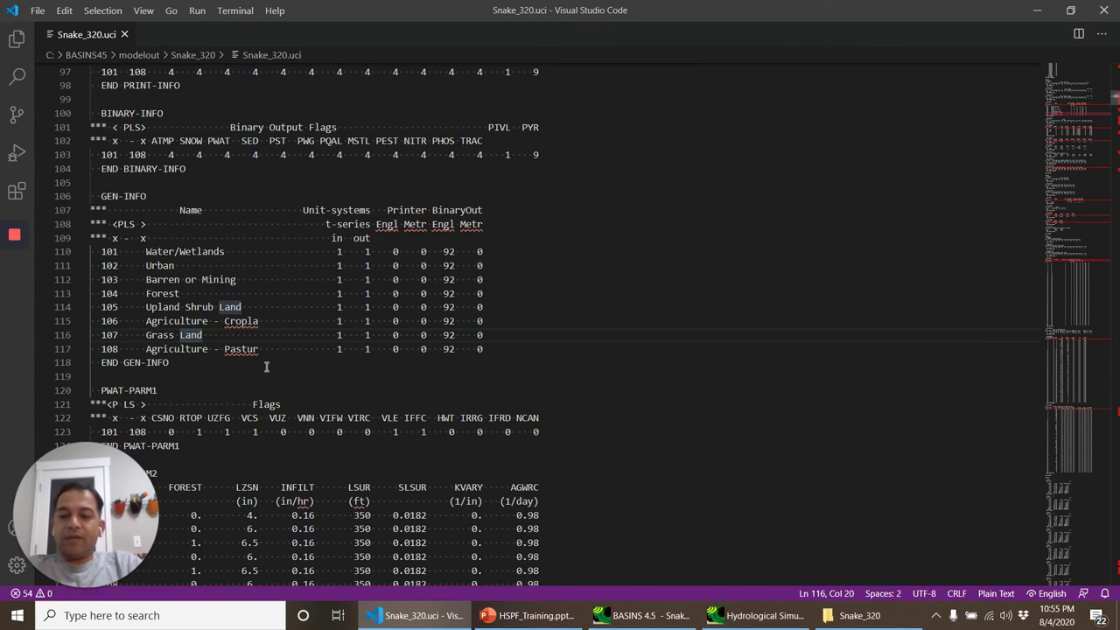
# Review the EXT SOURCES PREC and GATMP rows found via 'EXT Sou', then return to BASINS 4.5
pyautogui.hotkey('ctrl', 'f')
pyautogui.write('EXT')
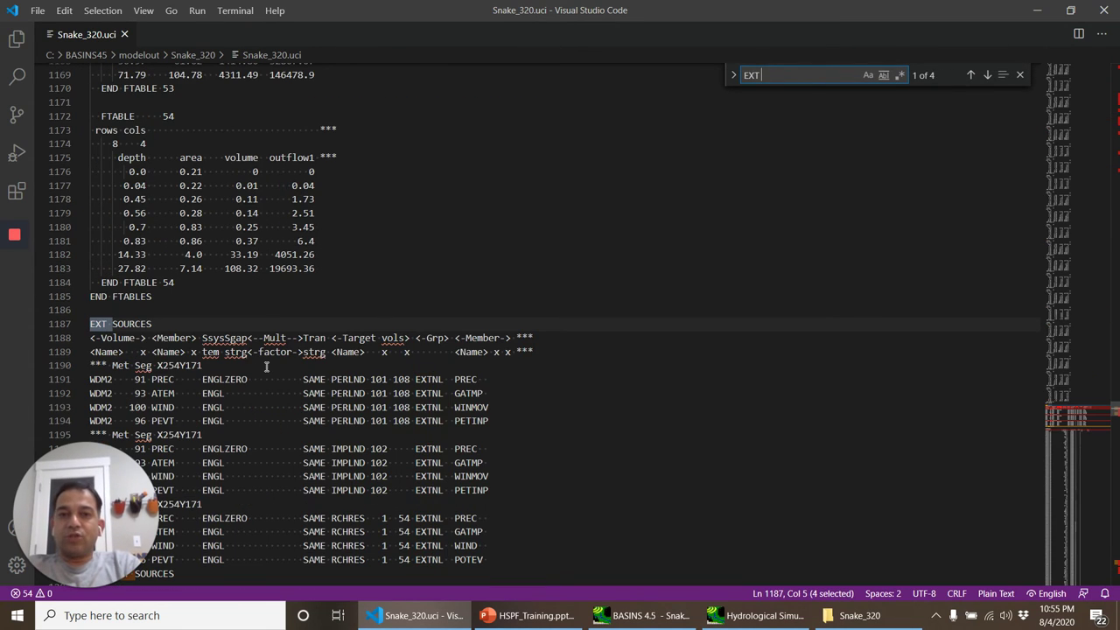
pyautogui.write(' Sou')
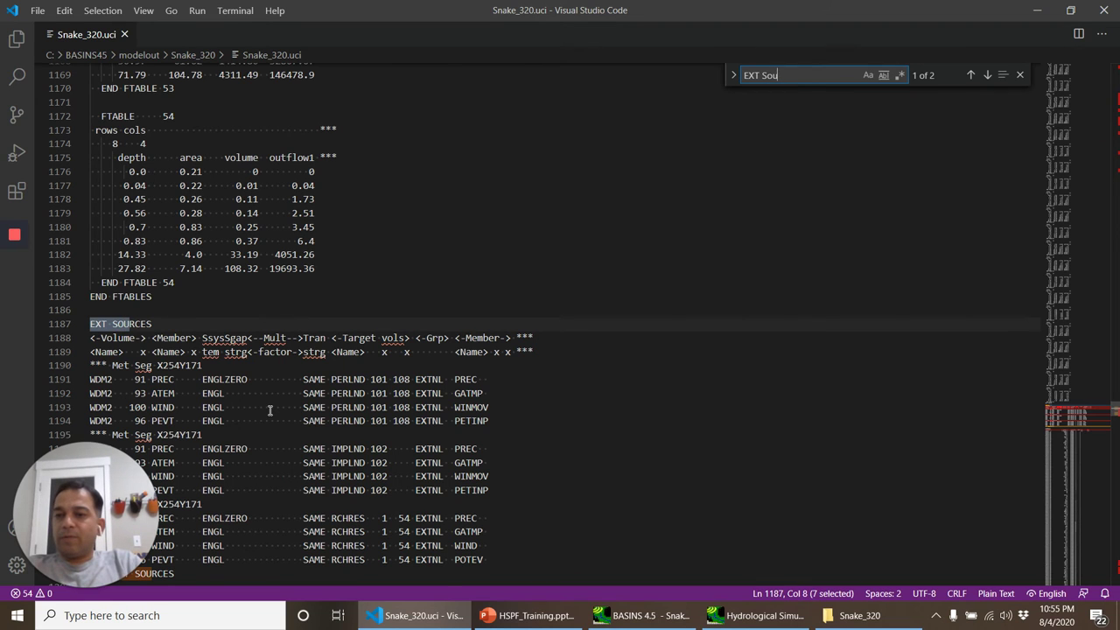
pyautogui.scroll(-1, 271, 411)
pyautogui.scroll(-1, 270, 412)
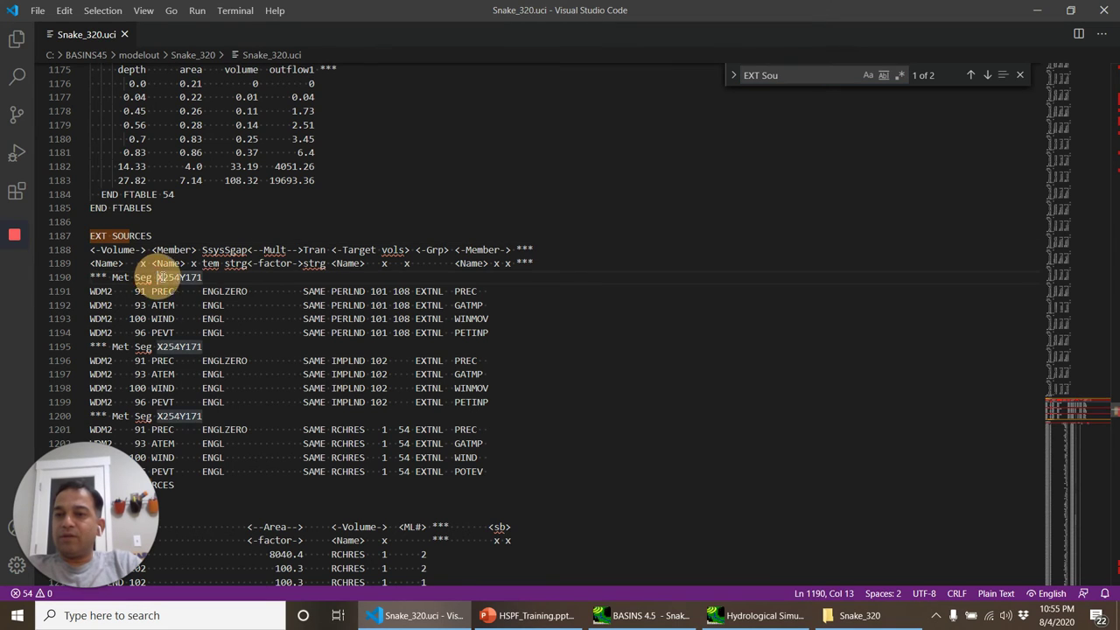
pyautogui.moveTo(206, 277); pyautogui.dragTo(201, 290)
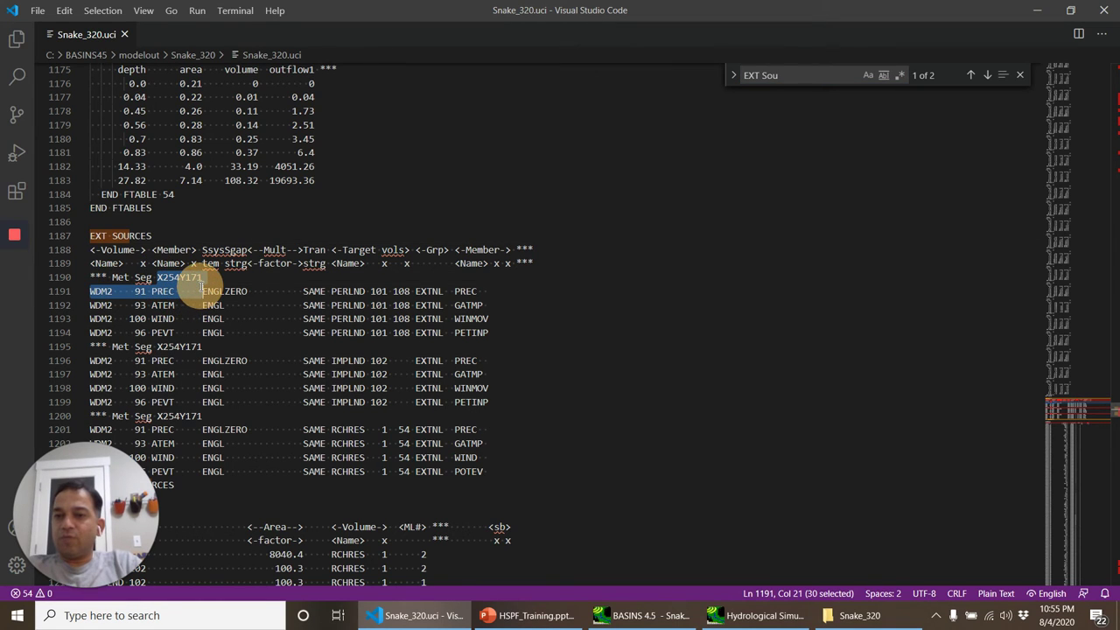
pyautogui.click(202, 277)
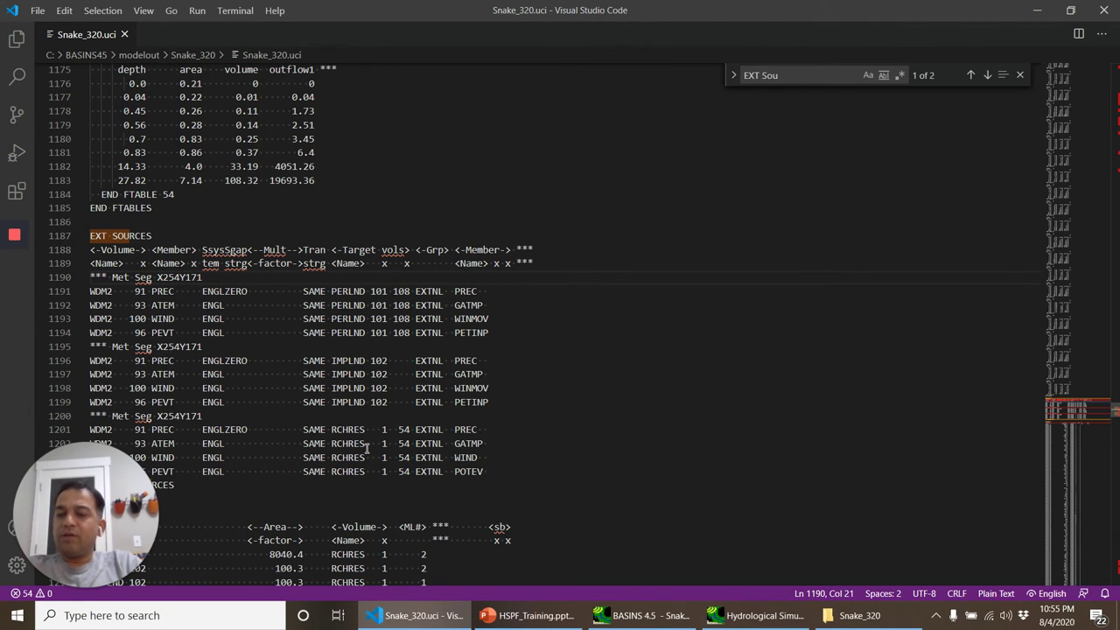
pyautogui.click(330, 304)
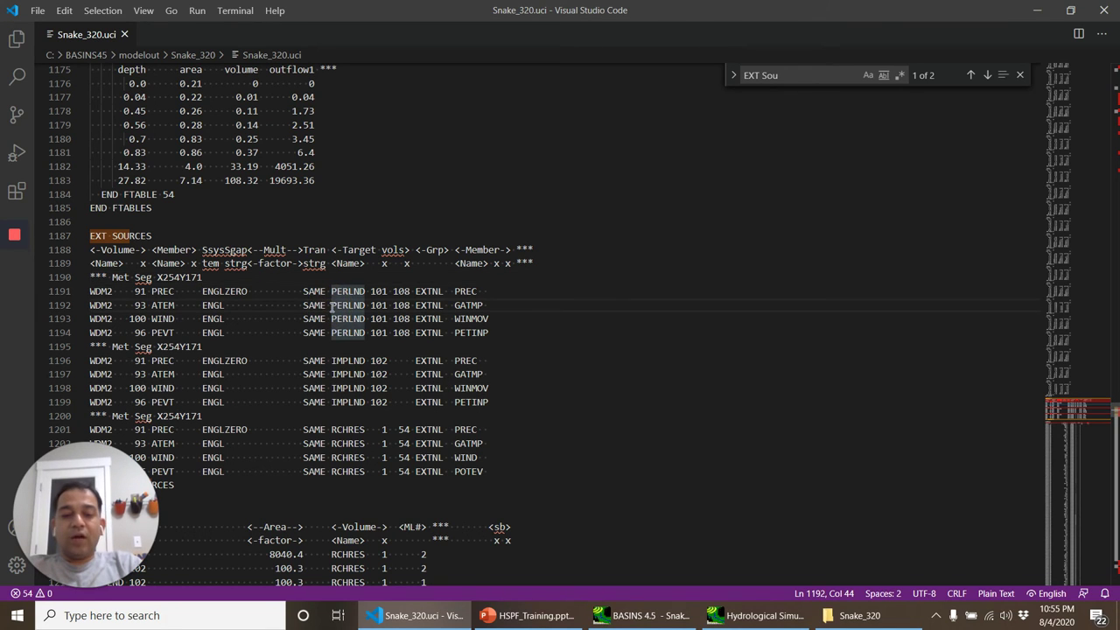
pyautogui.hotkey('ctrl', 'Home')
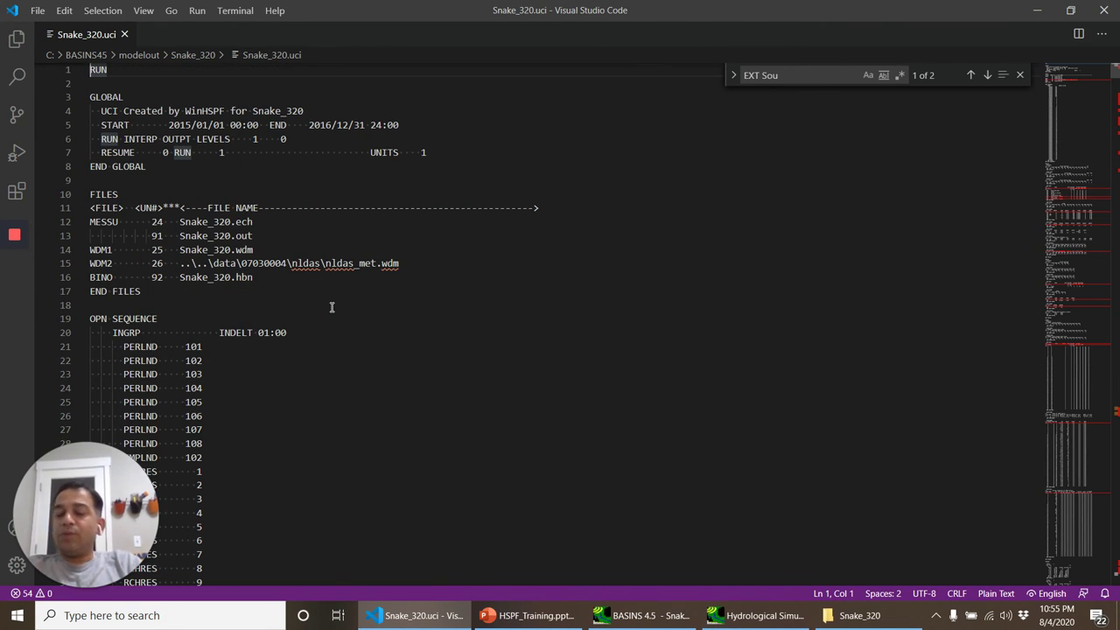
pyautogui.scroll(-1, 331, 307)
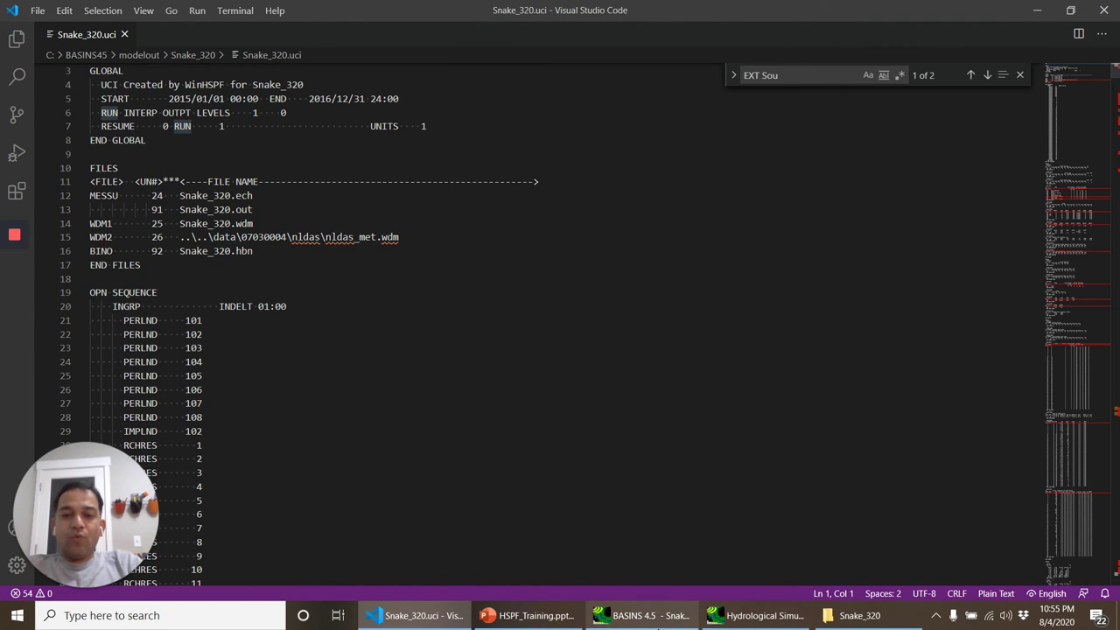
pyautogui.click(655, 616)
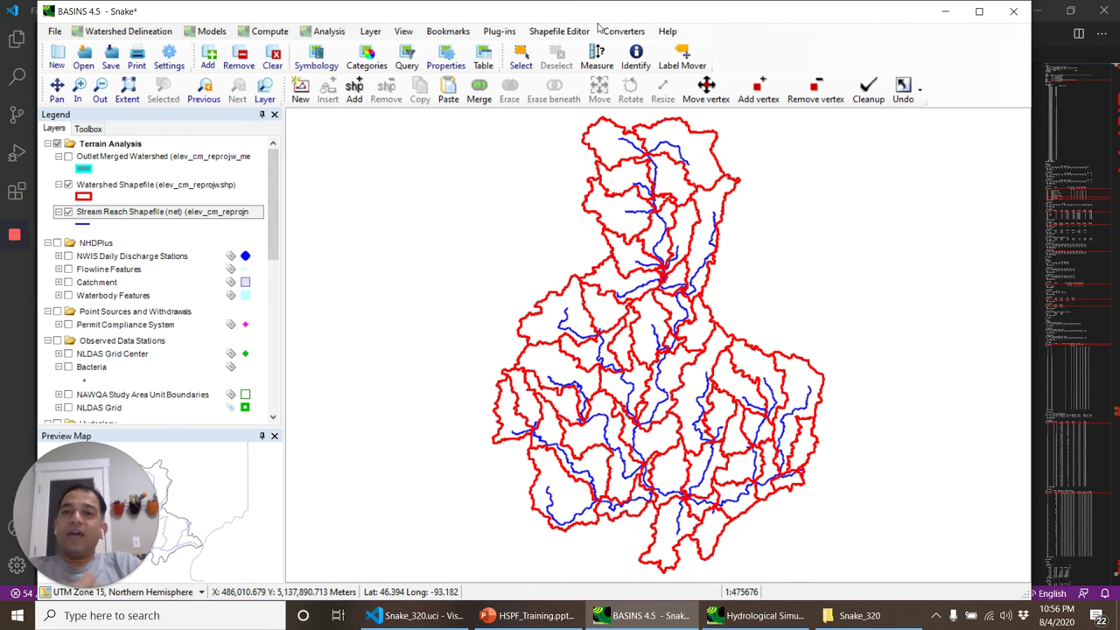
pyautogui.click(522, 57)
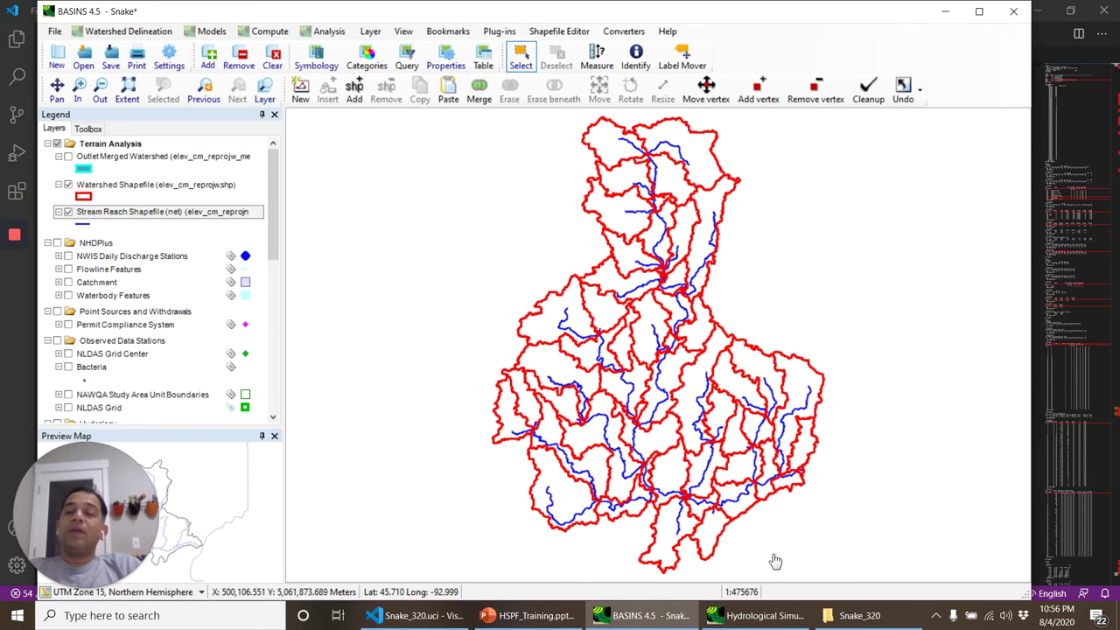
pyautogui.click(763, 616)
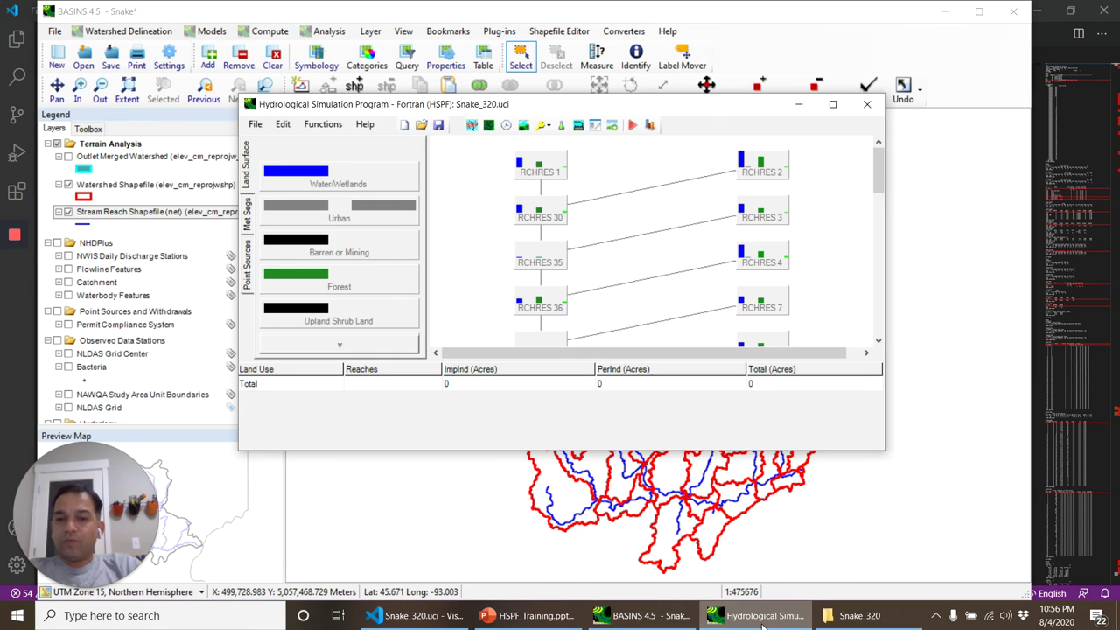
pyautogui.click(427, 615)
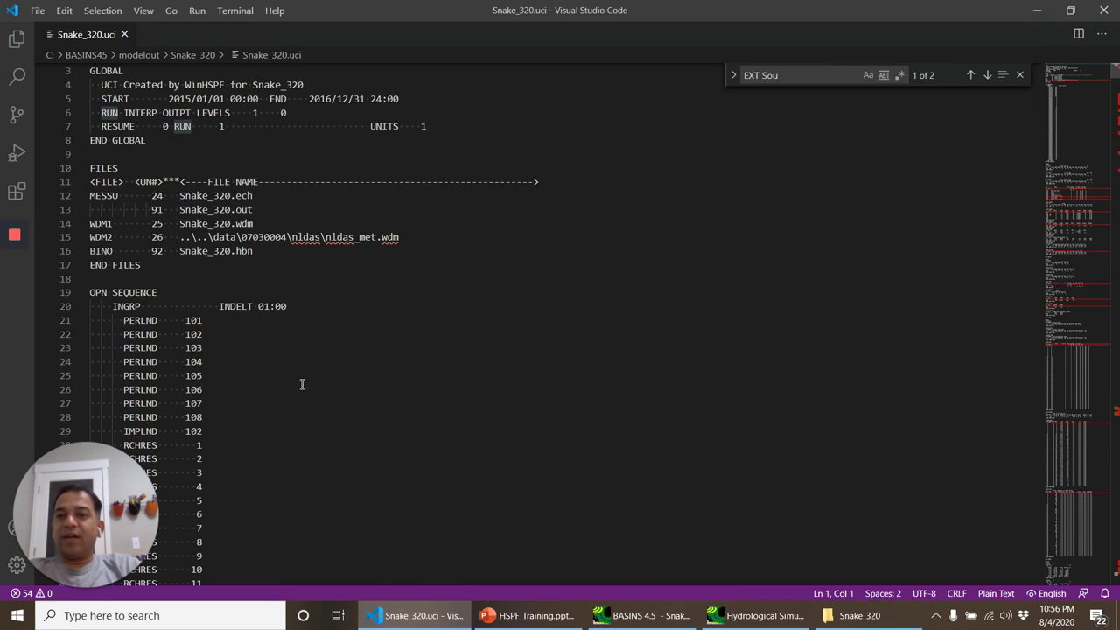
pyautogui.click(768, 616)
pyautogui.click(431, 619)
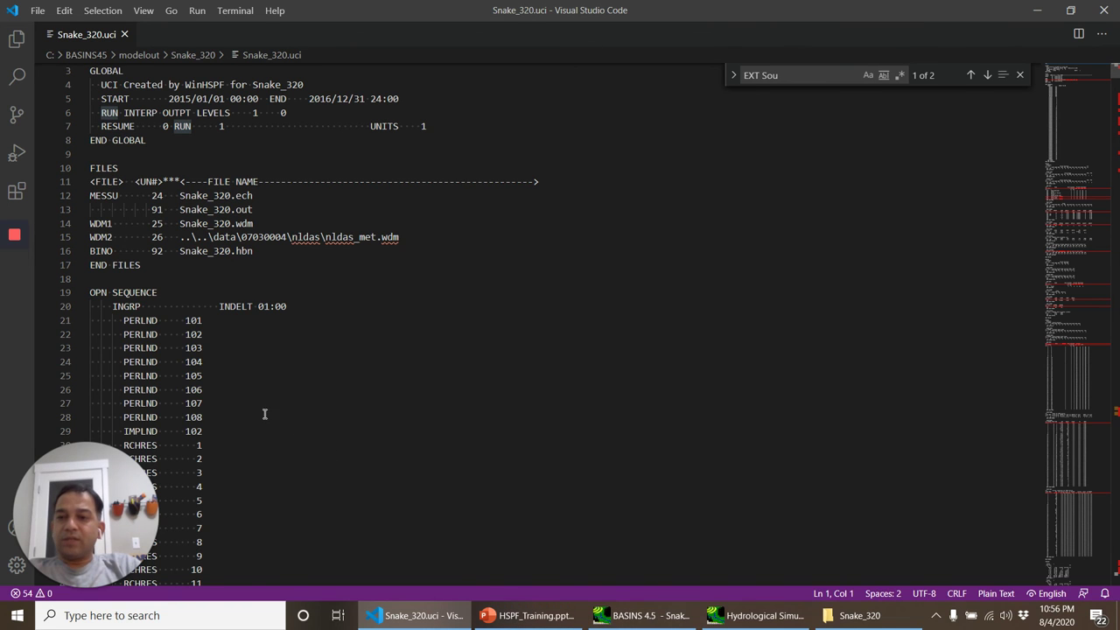
pyautogui.click(650, 615)
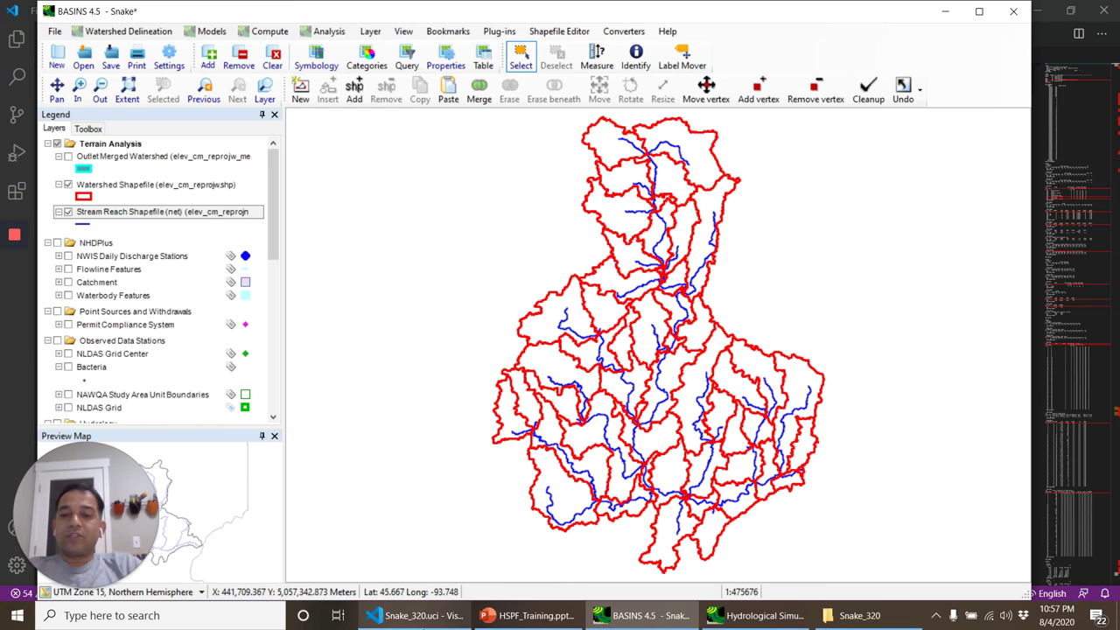
# Find the SCHEMATIC 'PERLND 101' rows and select line 1219's entry, then return to BASINS
pyautogui.click(420, 615)
pyautogui.click(243, 389)
pyautogui.hotkey('ctrl', 'f')
pyautogui.write('PERLND     101')
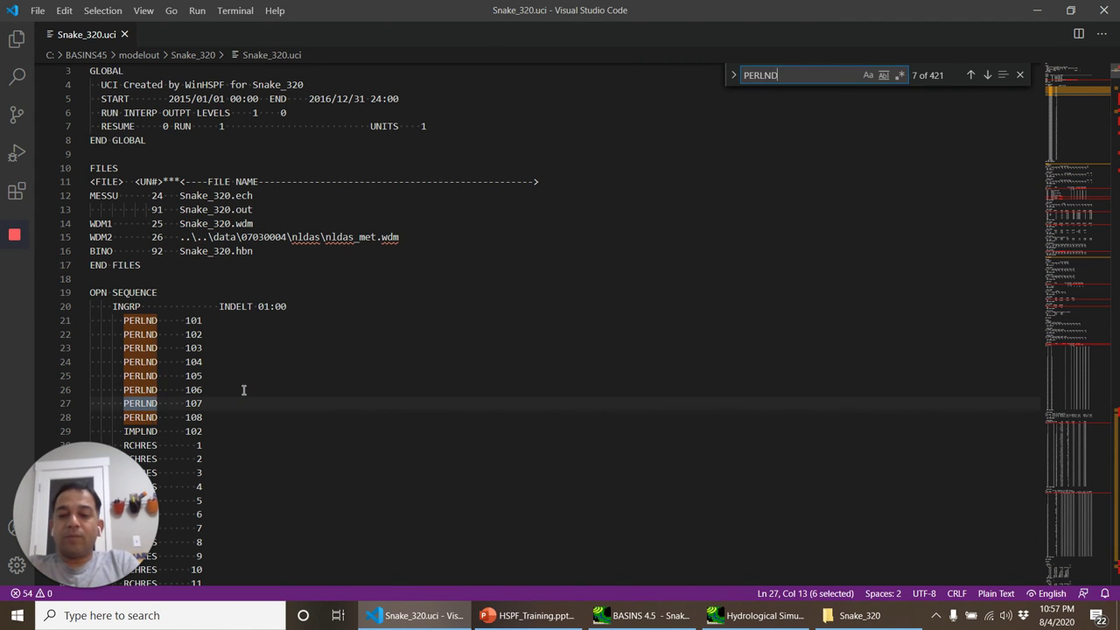
pyautogui.press('Return')
pyautogui.press('Return')
pyautogui.press('Return')
pyautogui.press('Return')
pyautogui.press('Return')
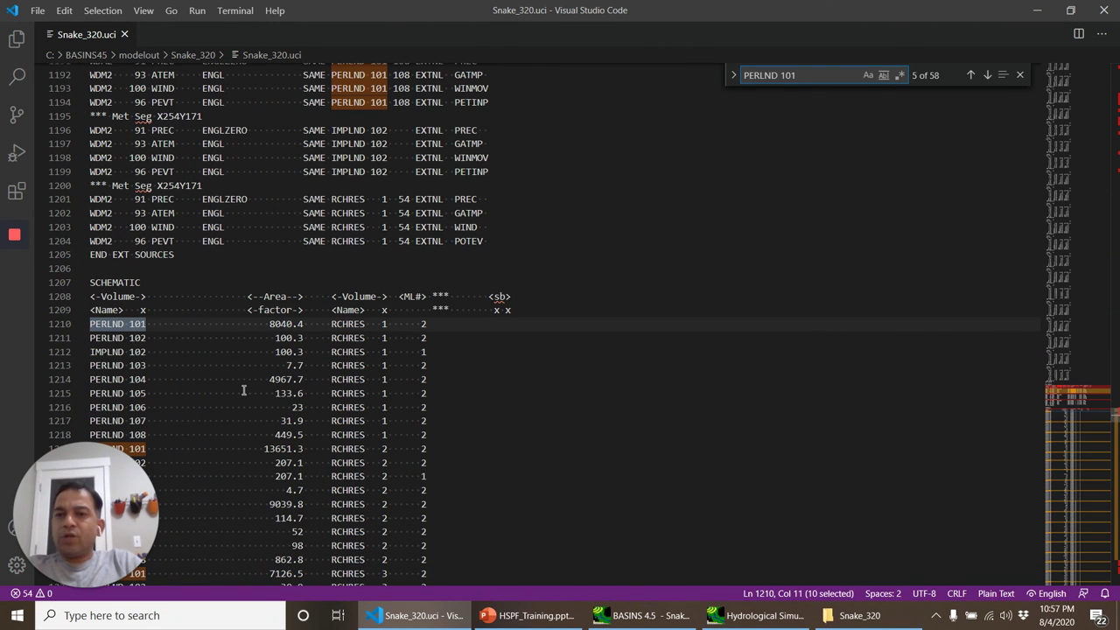
pyautogui.scroll(-1, 206, 351)
pyautogui.scroll(-1, 206, 351)
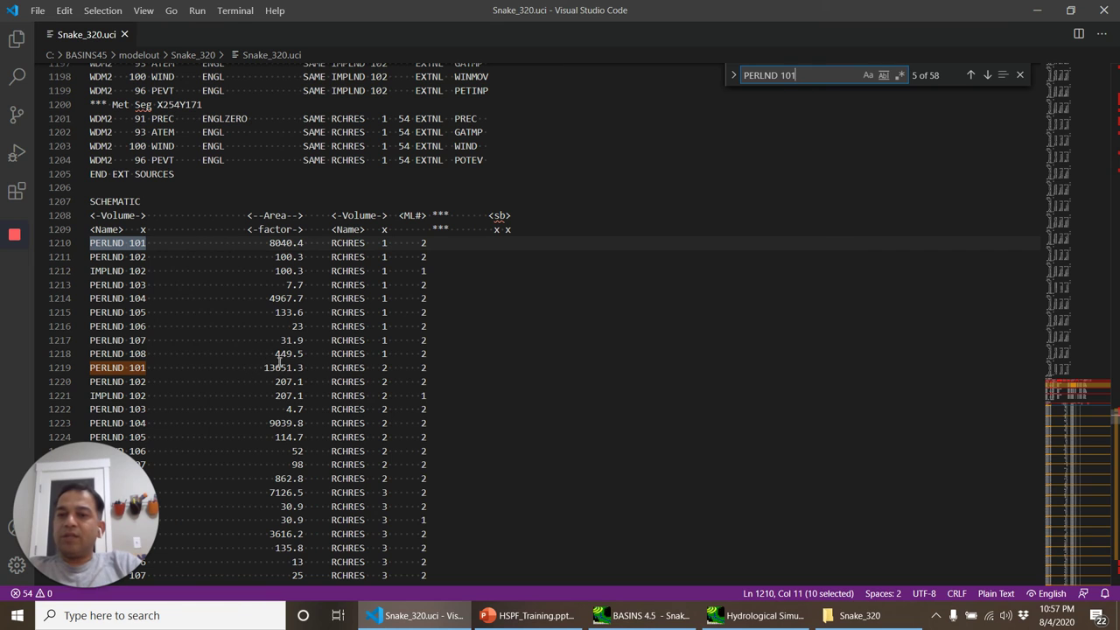
pyautogui.scroll(-3, 201, 396)
pyautogui.scroll(-1, 201, 396)
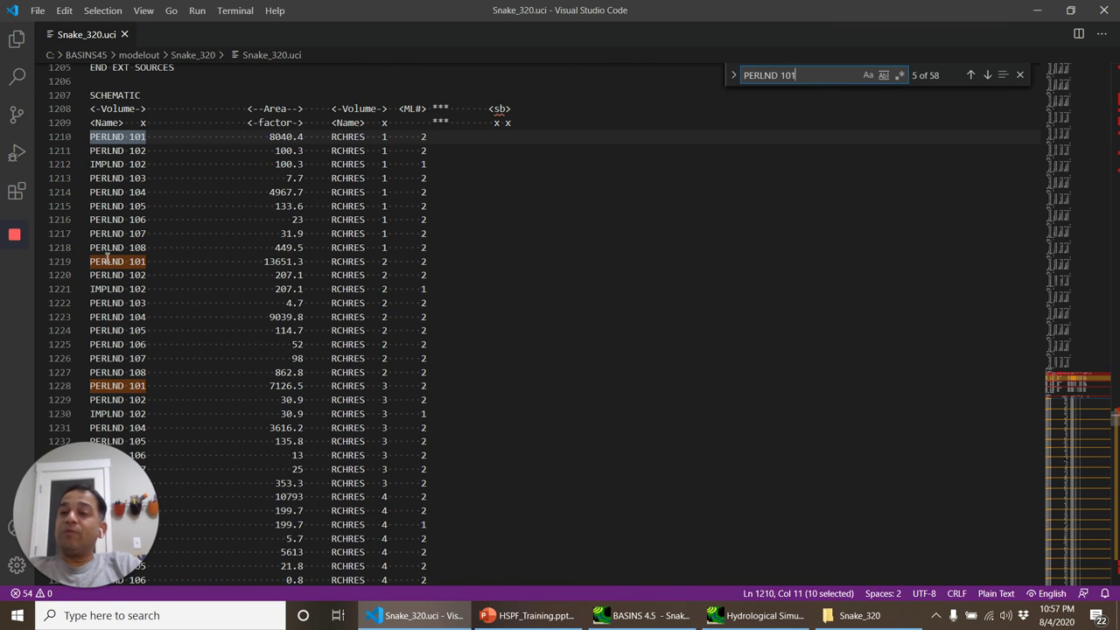
pyautogui.click(150, 261)
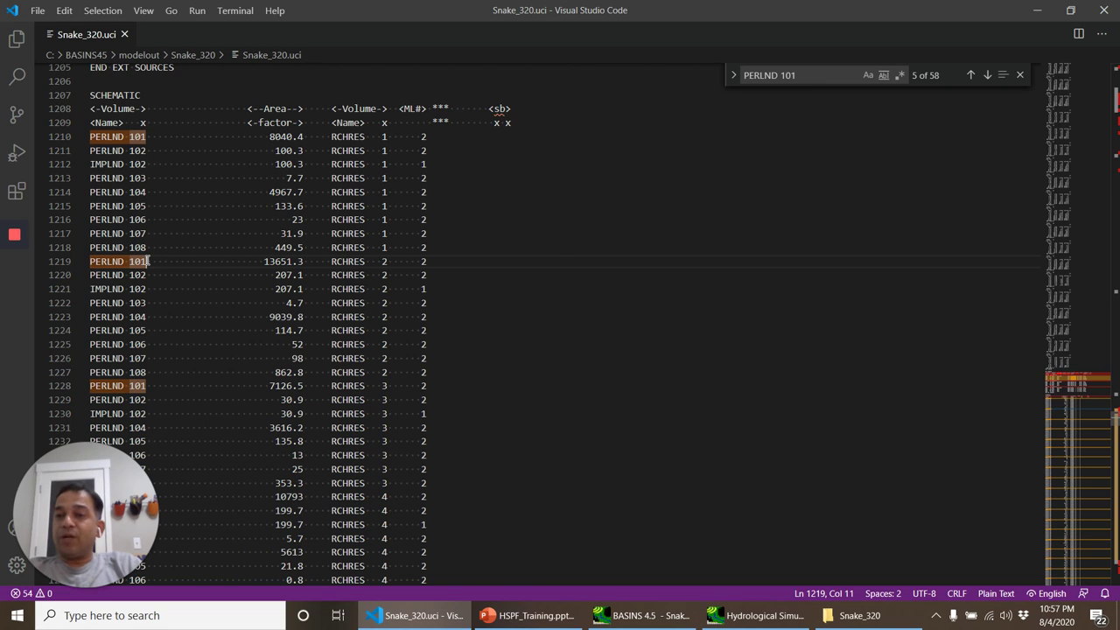
pyautogui.hotkey('shift', 'Home')
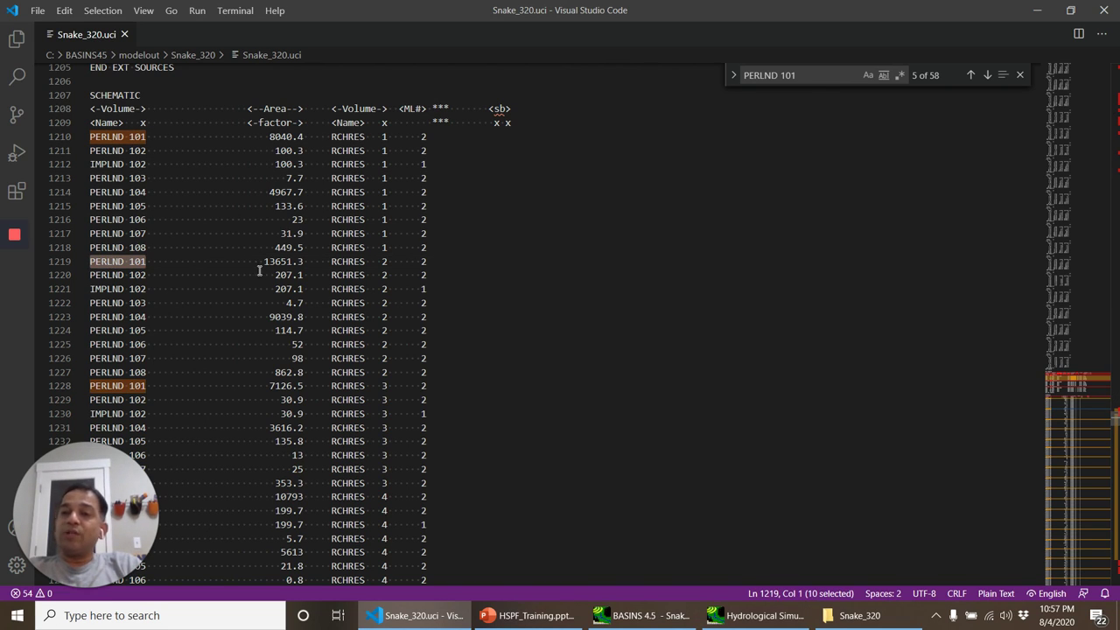
pyautogui.scroll(-4, 336, 458)
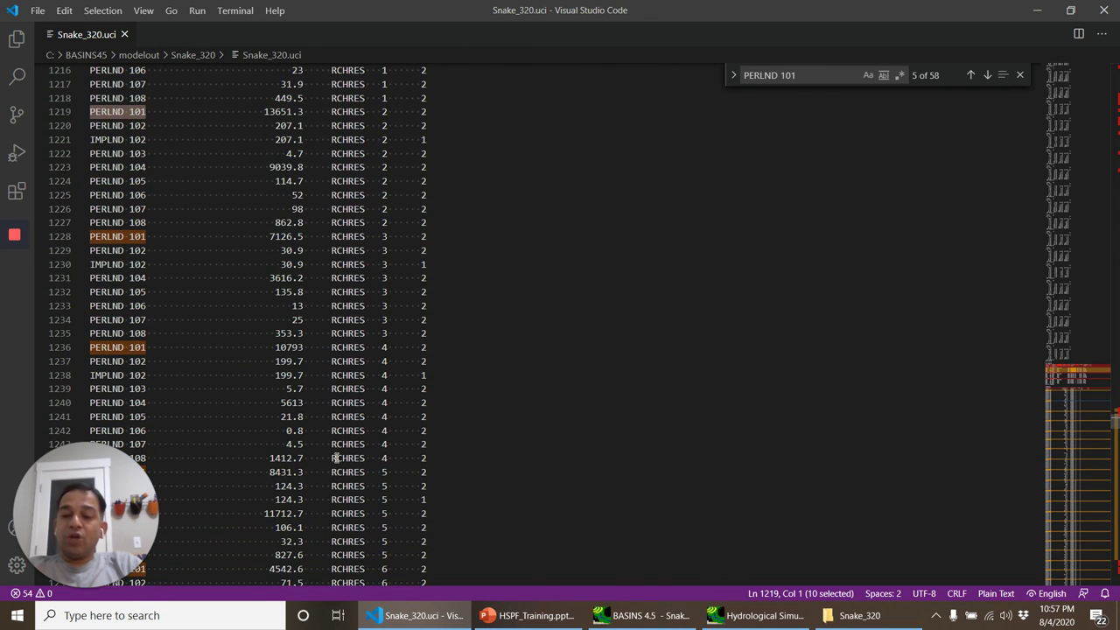
pyautogui.hotkey('alt', 'Tab')
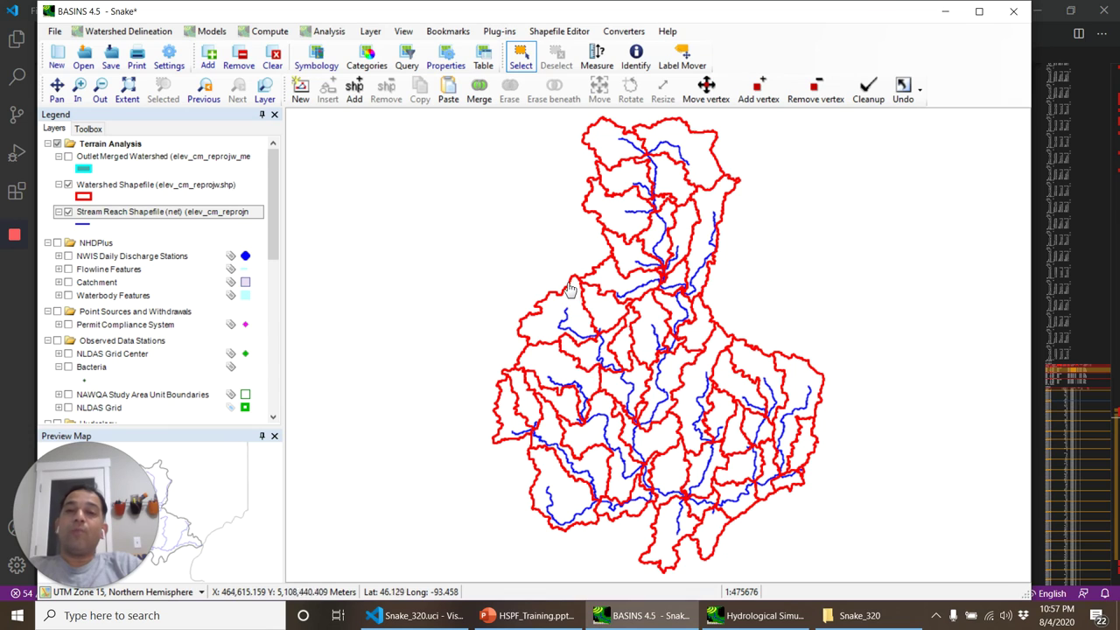